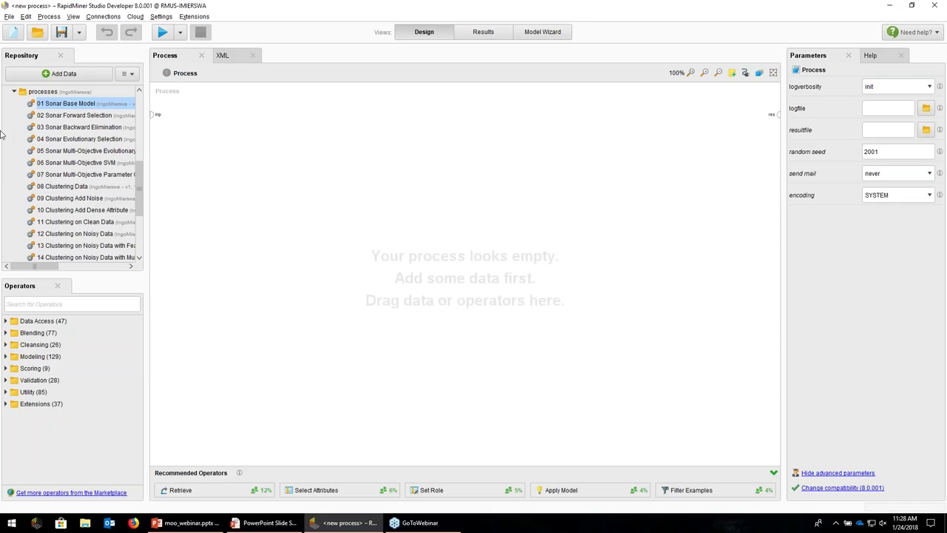
Open the 01 Sonar Base Model process from the repository's processes folder.
scroll(140, 185, up, 10)
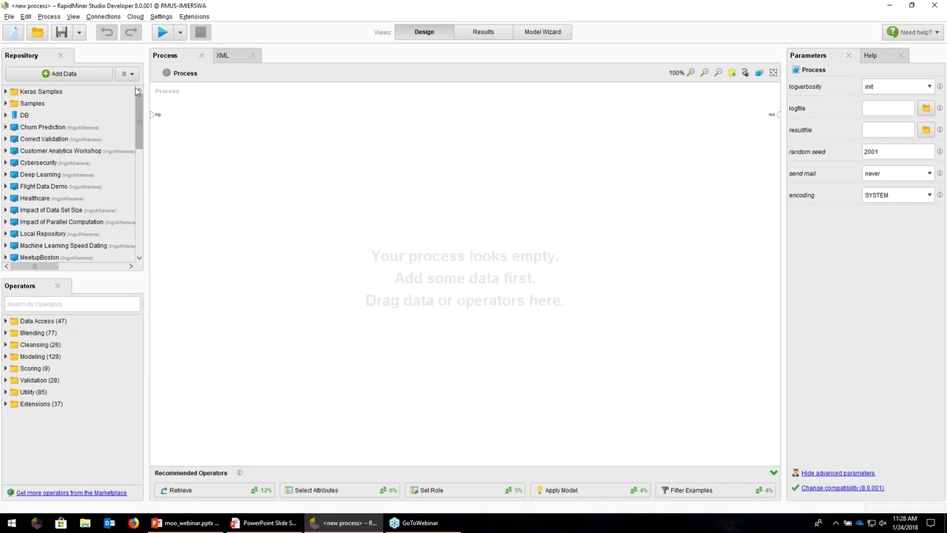
scroll(140, 185, down, 10)
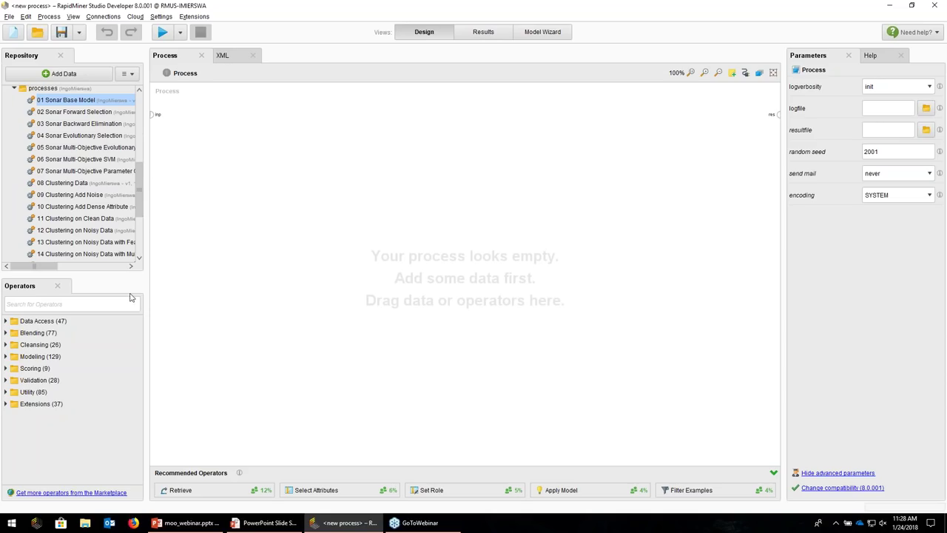
click(76, 303)
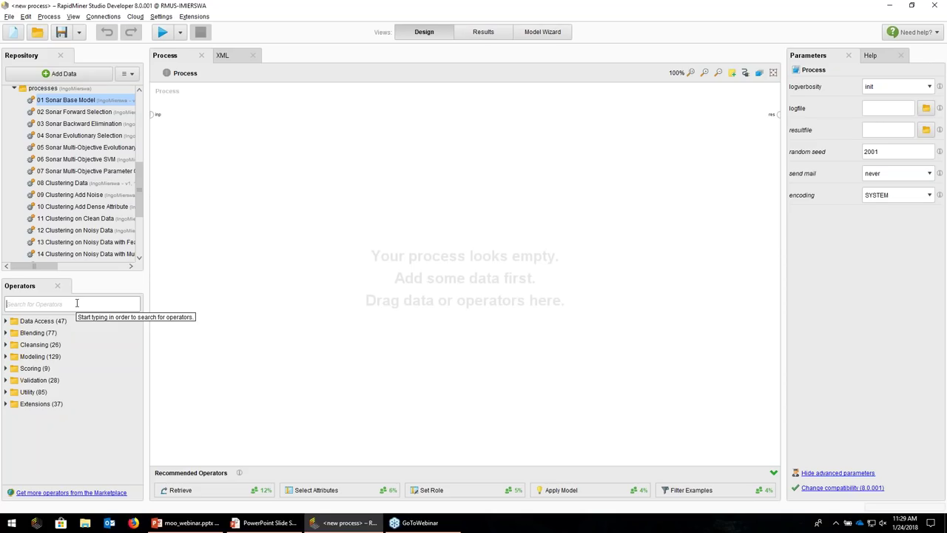
click(63, 101)
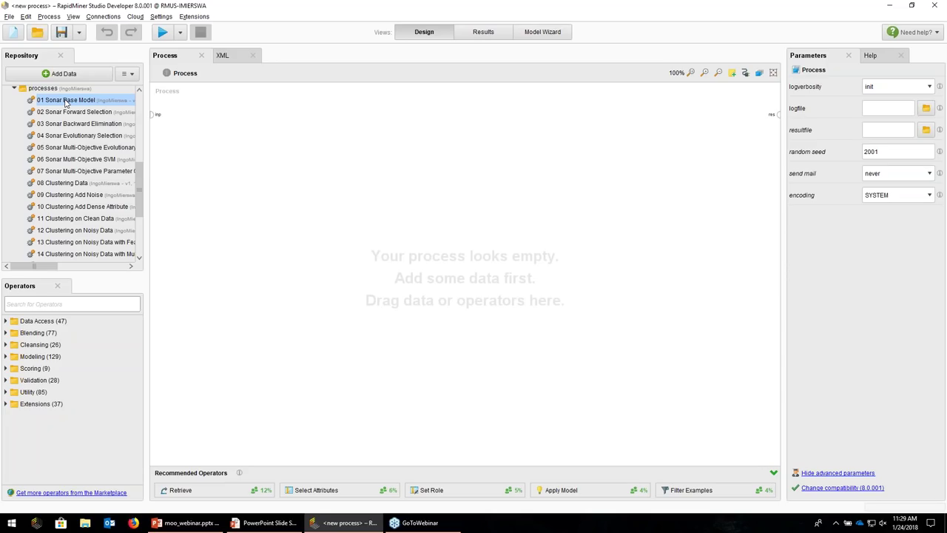
double_click(51, 104)
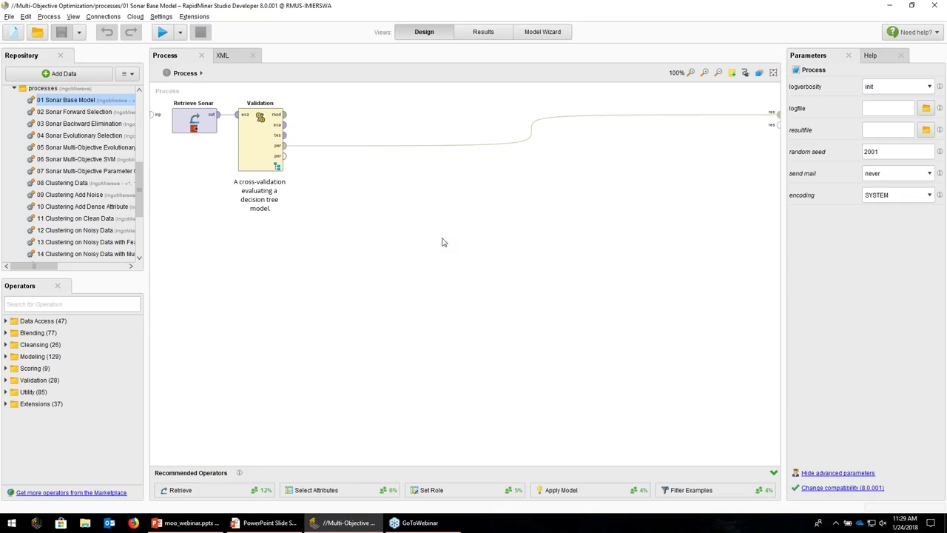
Inspect the parameters of the Retrieve Sonar and Validation operators, including the number of folds and local random seed.
click(189, 121)
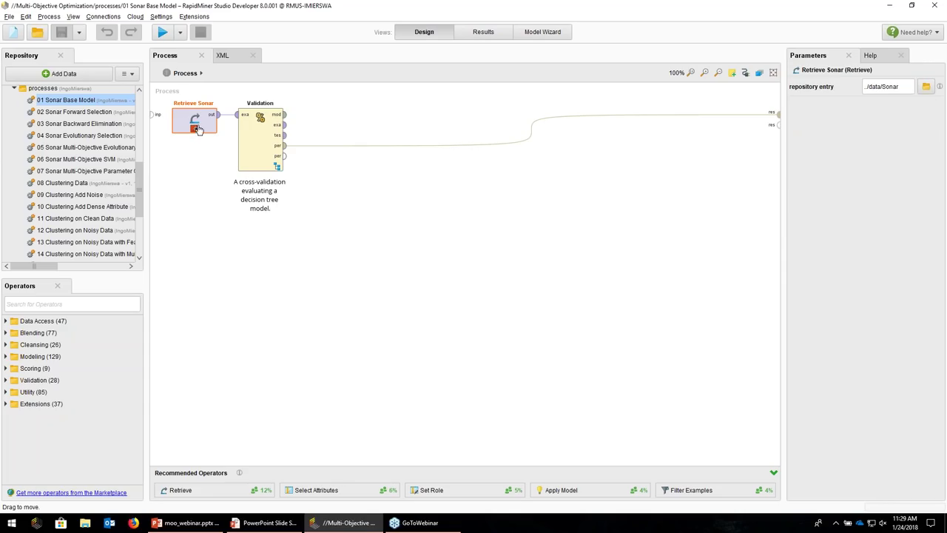
mouse_move(211, 120)
click(253, 128)
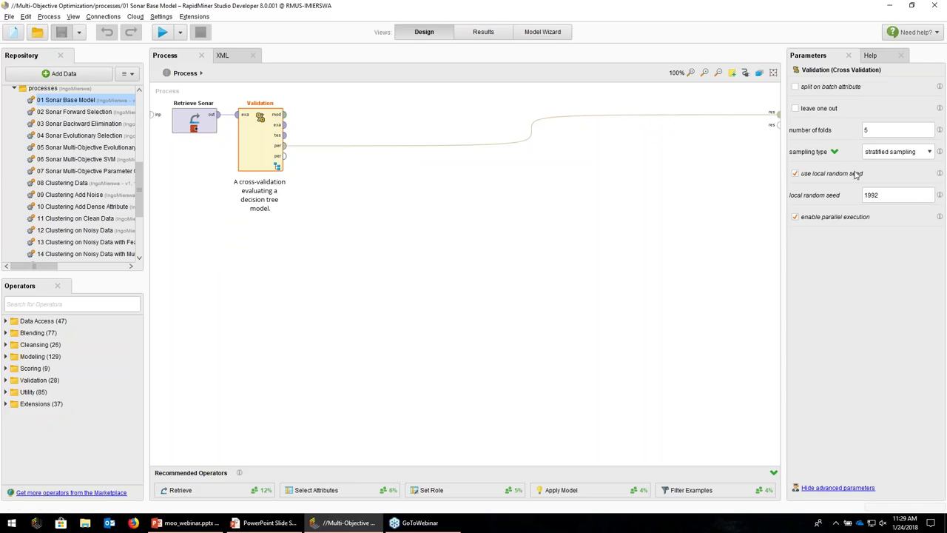
click(880, 130)
drag(879, 130, 864, 130)
drag(887, 196, 836, 212)
click(392, 262)
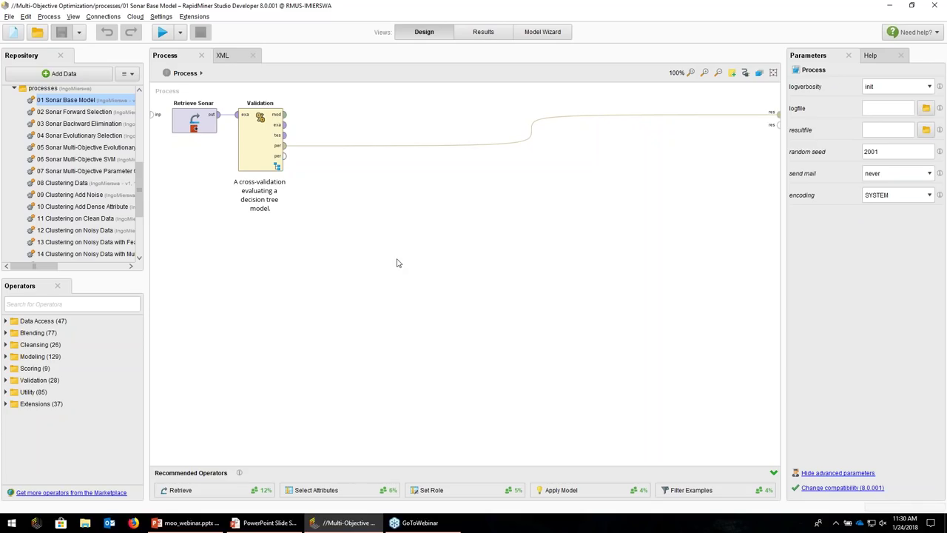
Look inside the Validation operator and inspect its Naive Bayes, Apply Model and Performance operators.
double_click(261, 136)
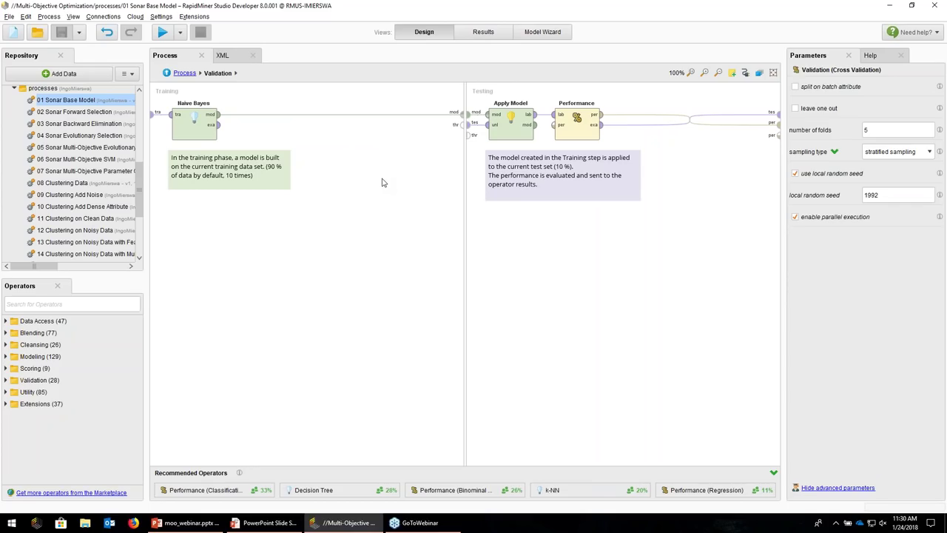
click(185, 73)
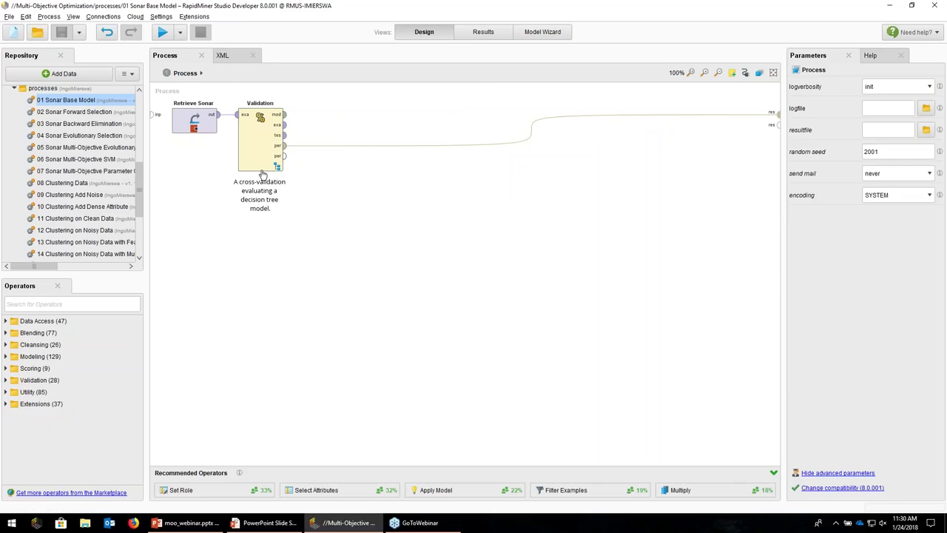
double_click(257, 147)
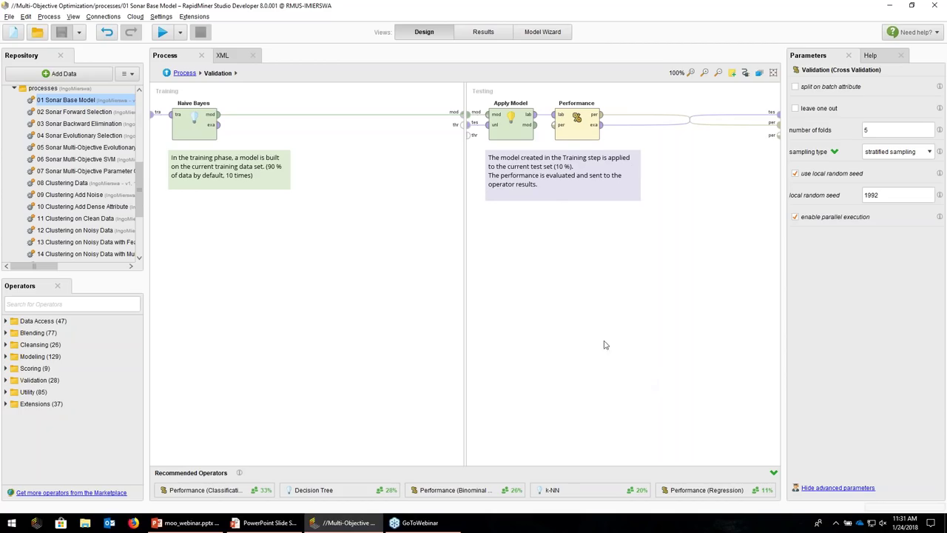
click(195, 132)
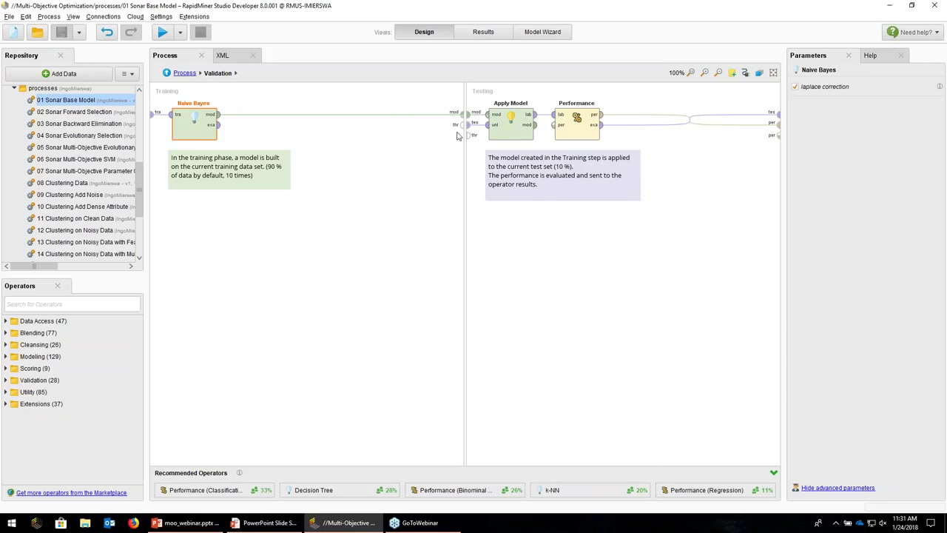
click(516, 124)
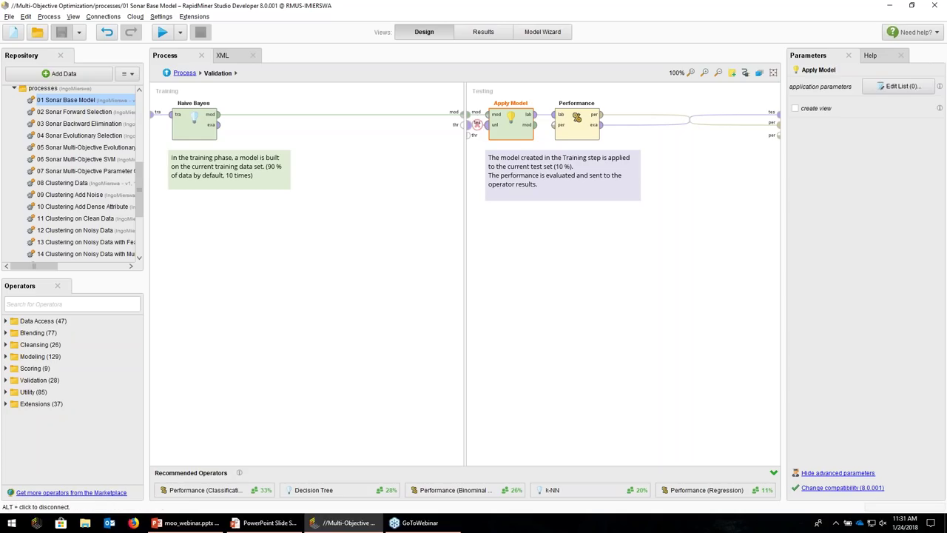
drag(471, 130, 489, 125)
click(571, 130)
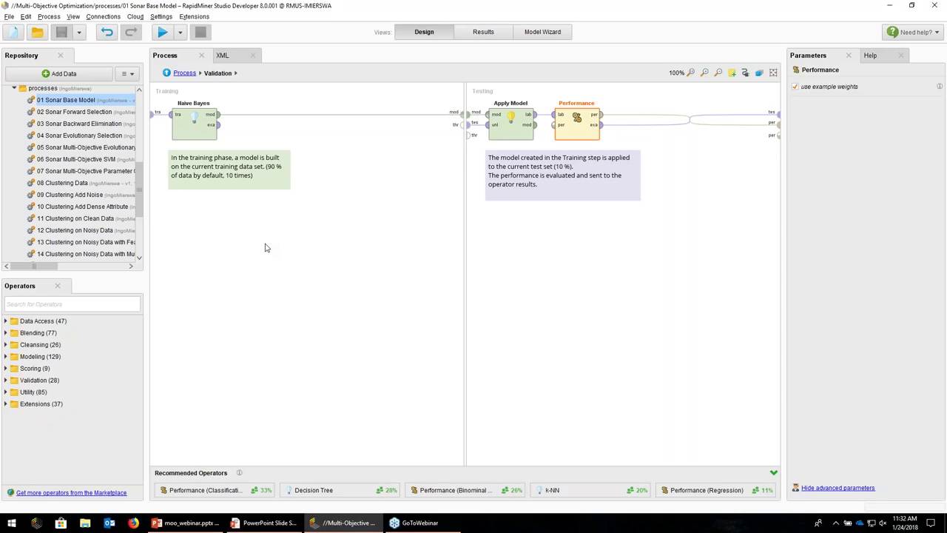
Run the main process up to the breakpoint after Retrieve Sonar and browse the example set's class and attribute values.
click(185, 72)
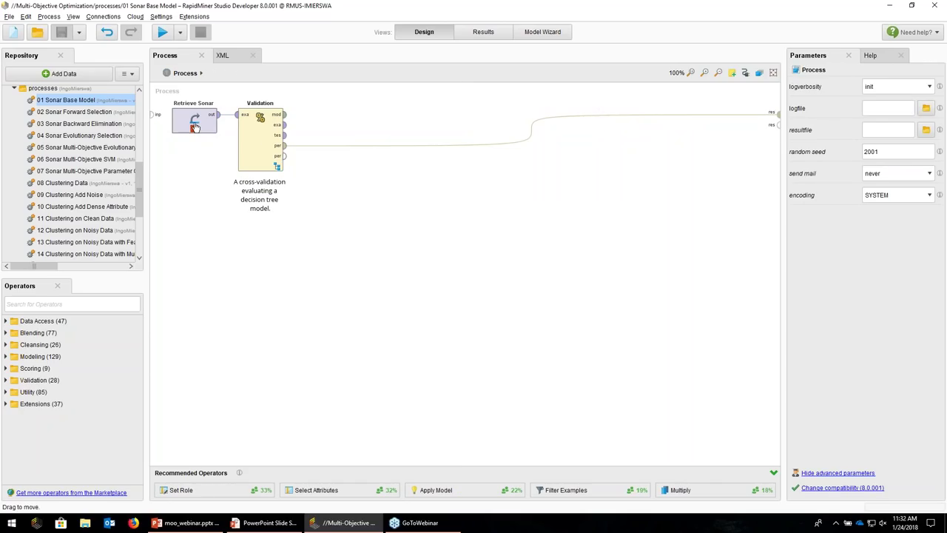
click(161, 33)
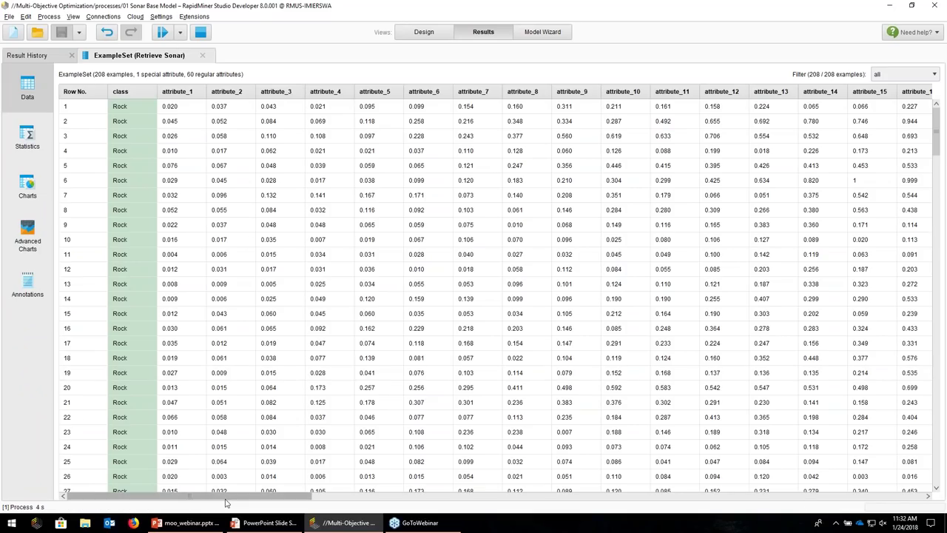
drag(226, 497, 137, 492)
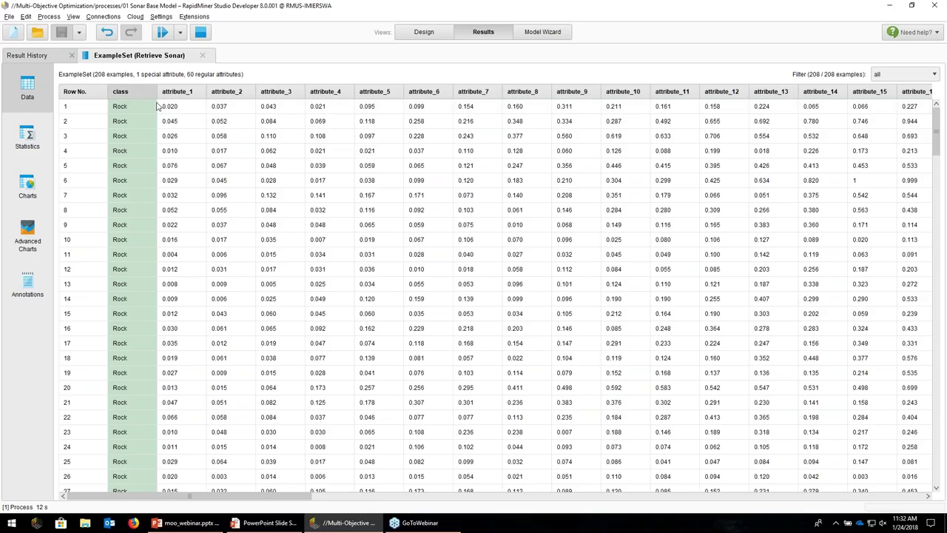
drag(122, 106, 122, 269)
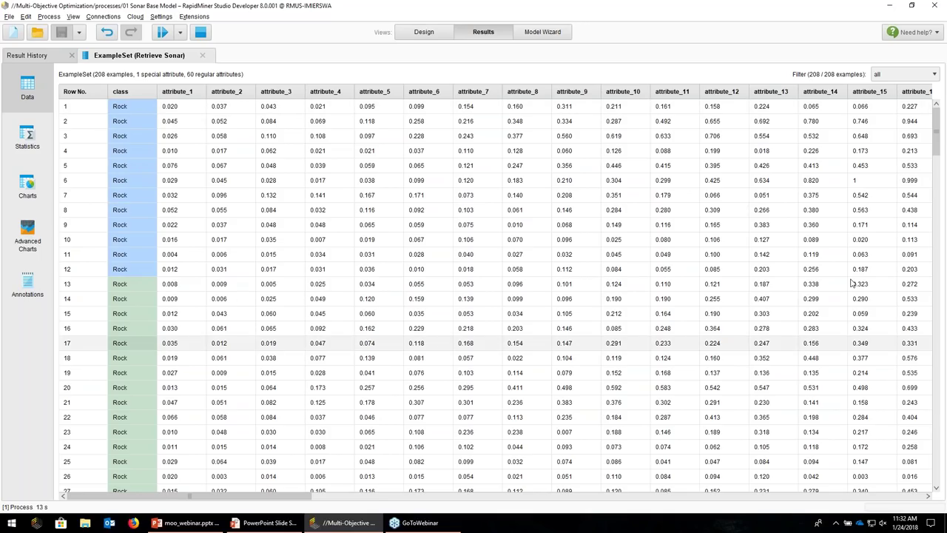
drag(936, 132, 935, 467)
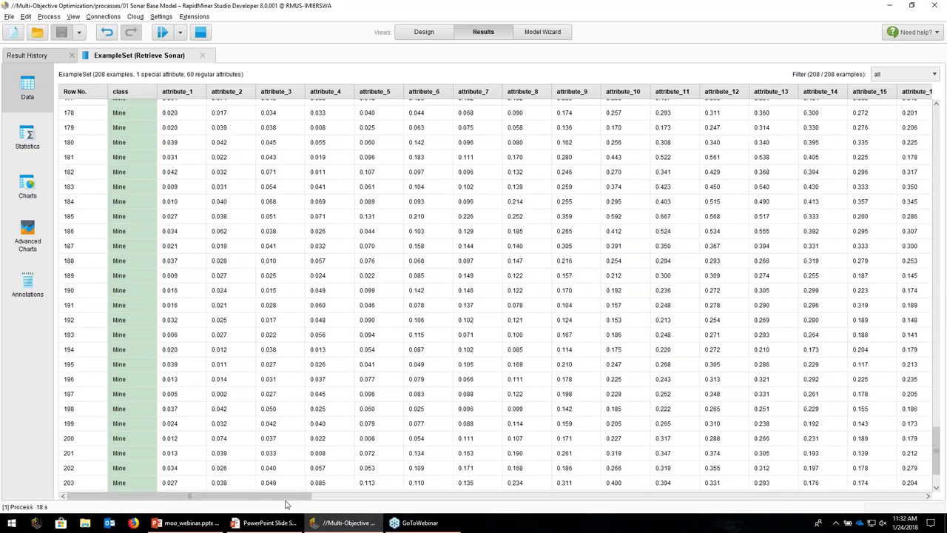
drag(291, 495, 562, 414)
drag(465, 231, 780, 370)
drag(416, 231, 368, 230)
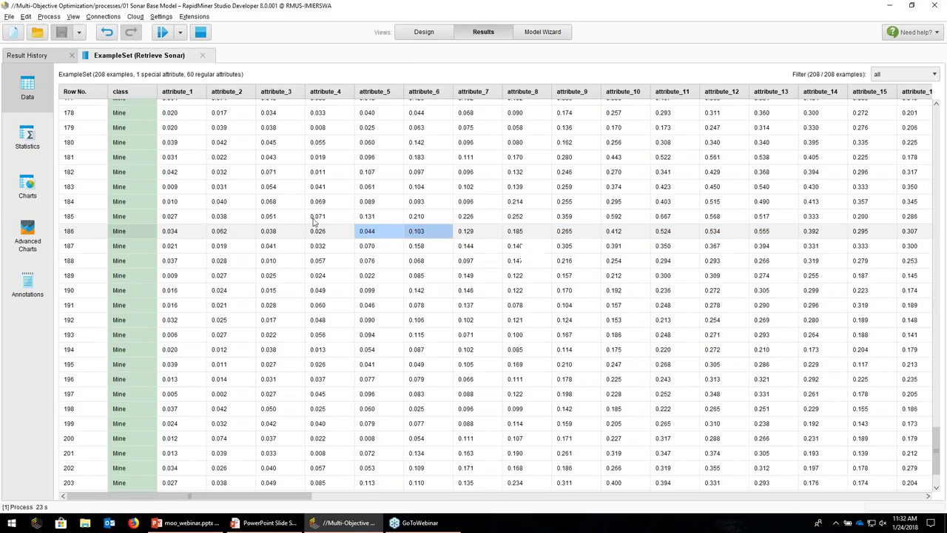
Plot the sonar data by class as a Parallel chart with rotated labels, and change the chart style to Deviation.
click(29, 198)
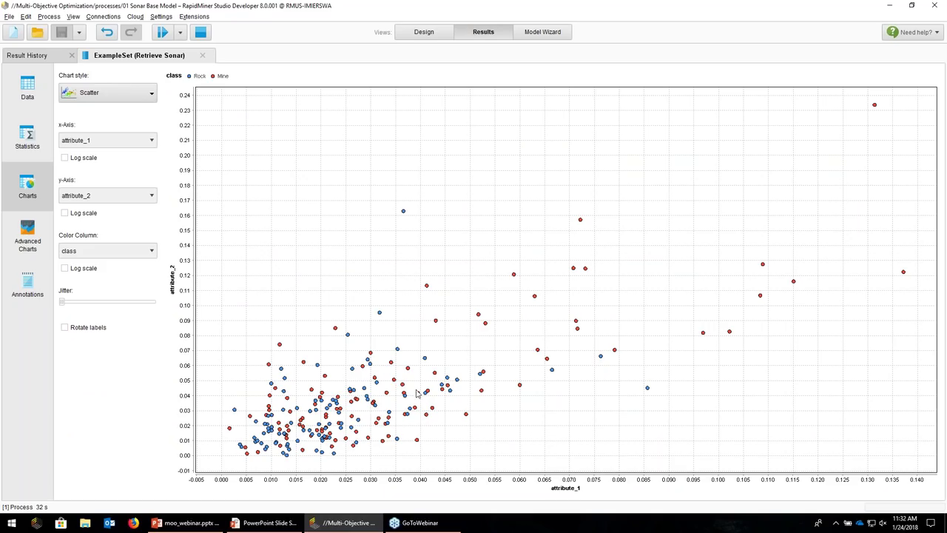
click(121, 94)
key(Escape)
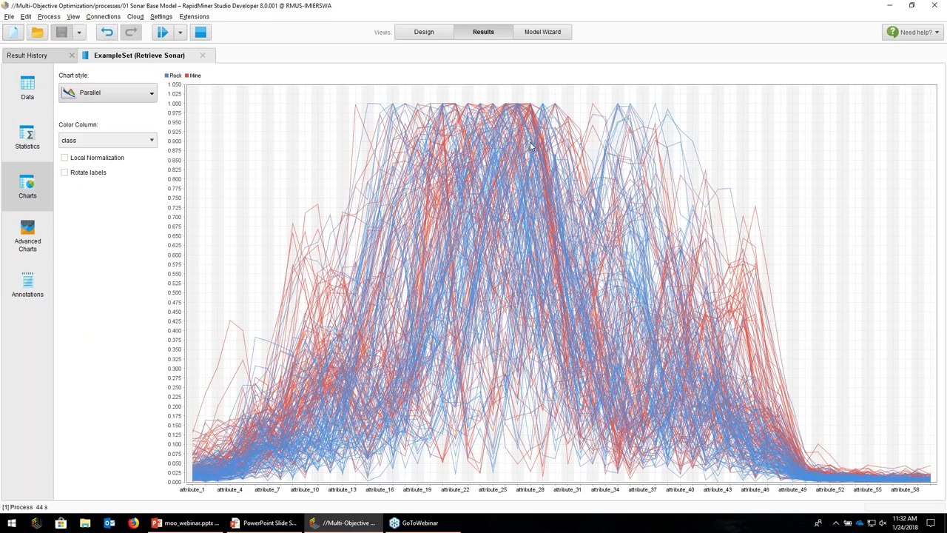
click(83, 176)
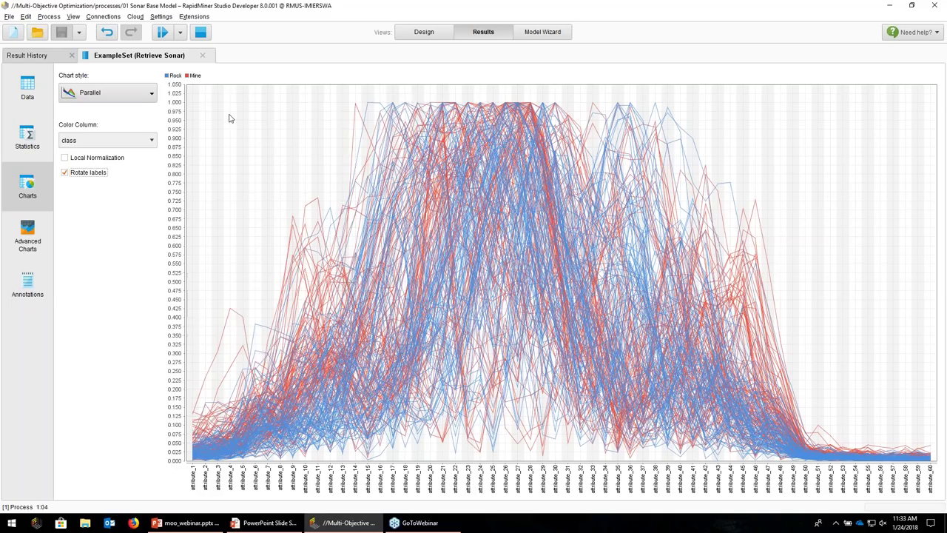
click(137, 92)
click(465, 197)
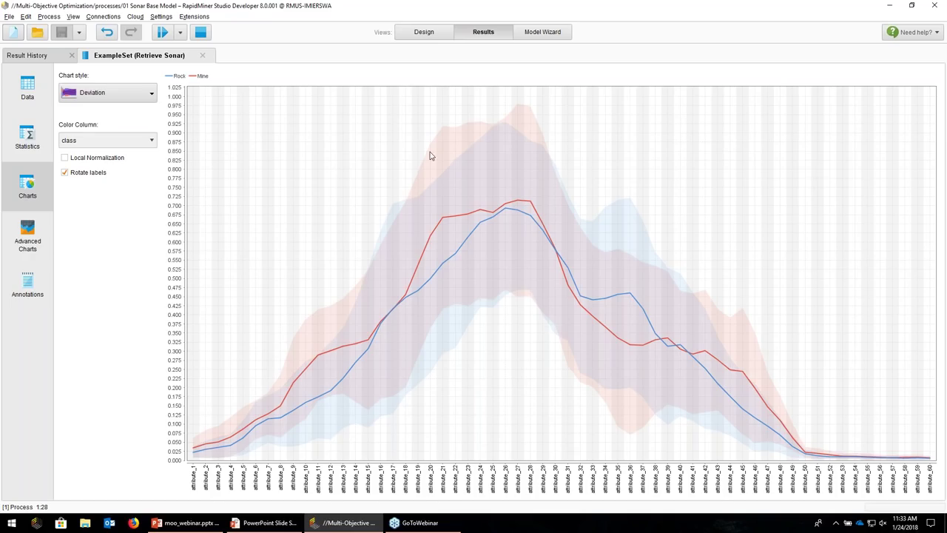
Return to the process design and resume the paused run to obtain the cross-validation performance.
click(422, 34)
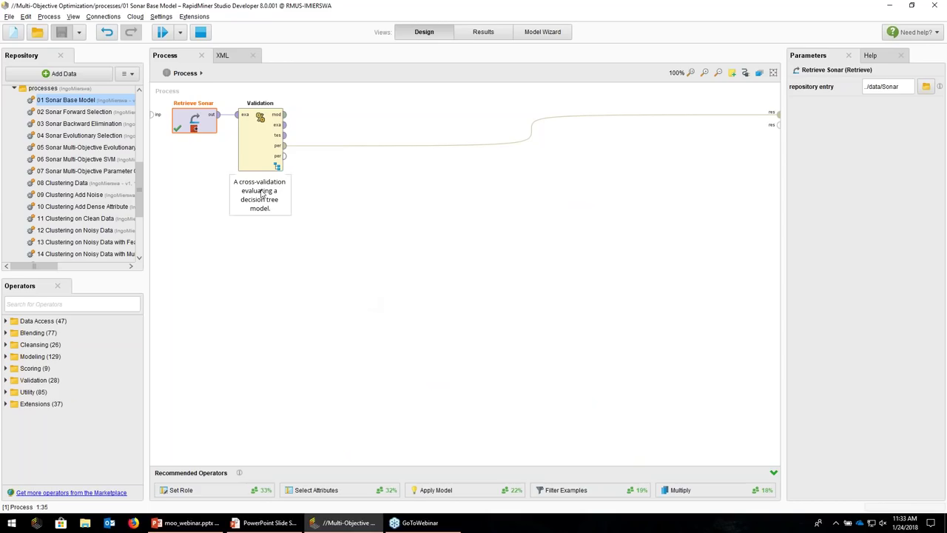
click(256, 156)
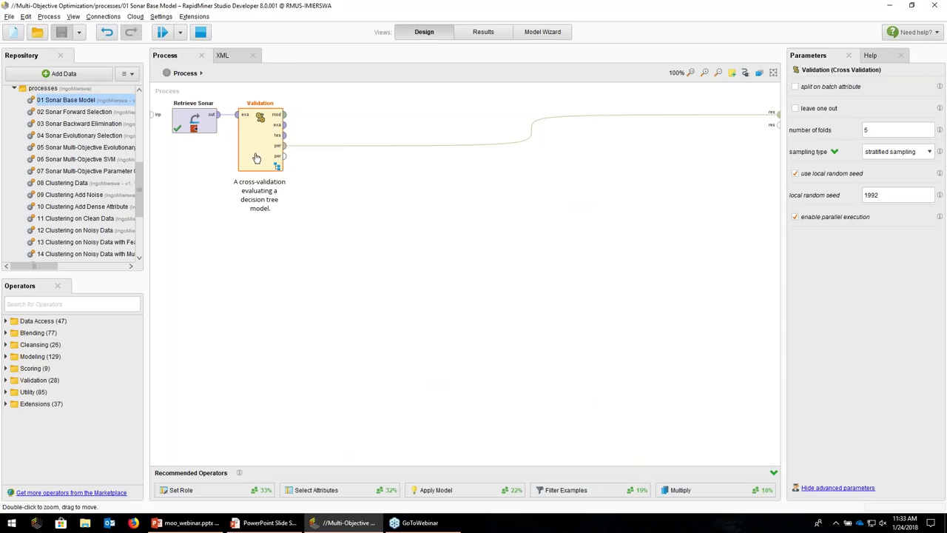
click(162, 32)
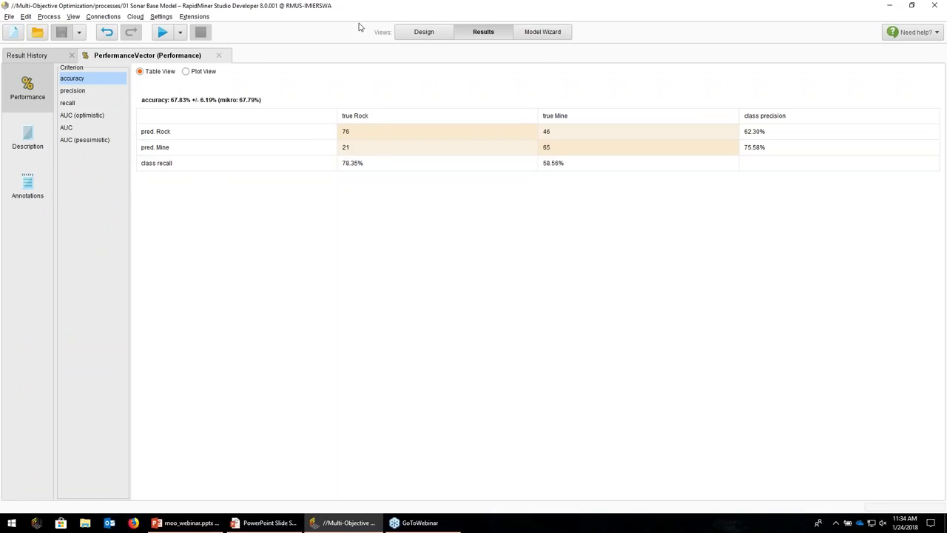
Go back to the design view and open the 02 Sonar Forward Selection process from the repository.
click(423, 32)
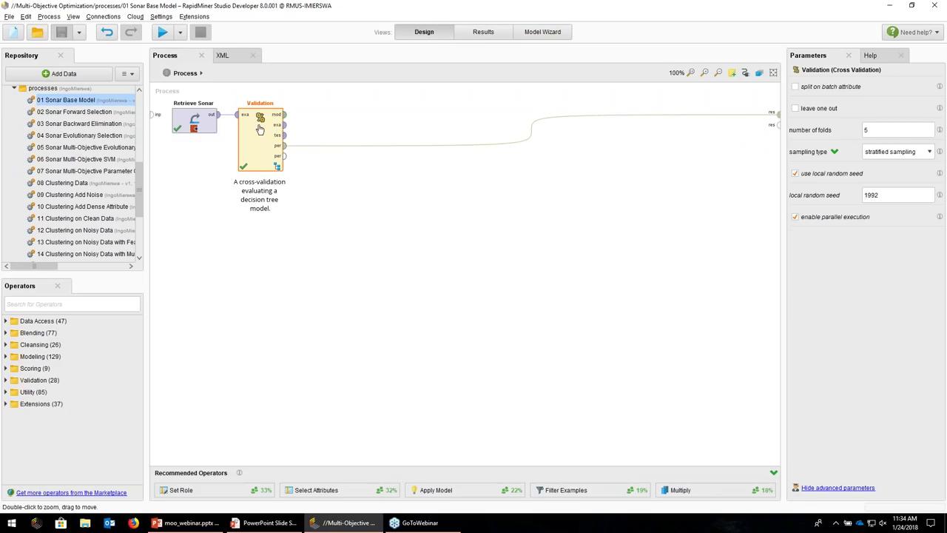
click(91, 113)
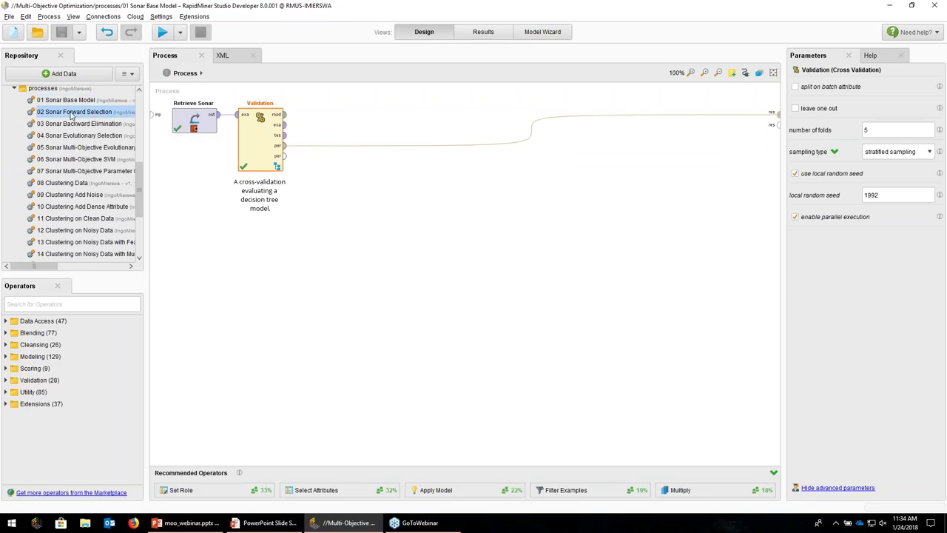
click(224, 250)
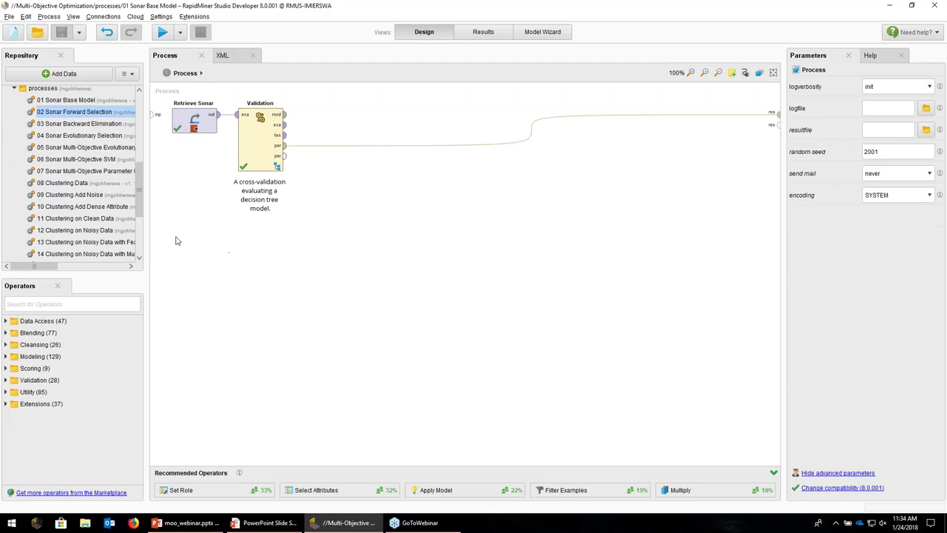
double_click(72, 113)
Inspect the Retrieve Sonar and Forward Selection operators, and search the operator library for "Forwa".
click(189, 127)
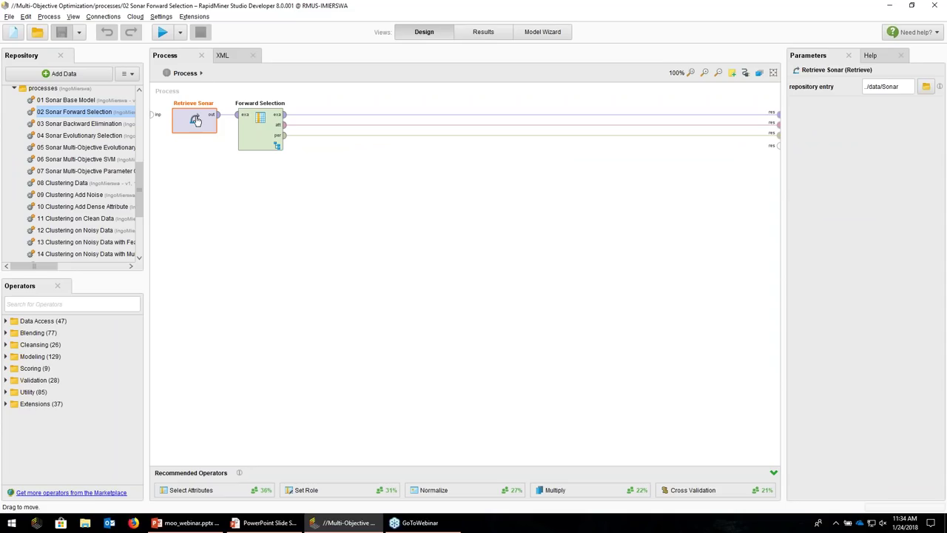
click(250, 123)
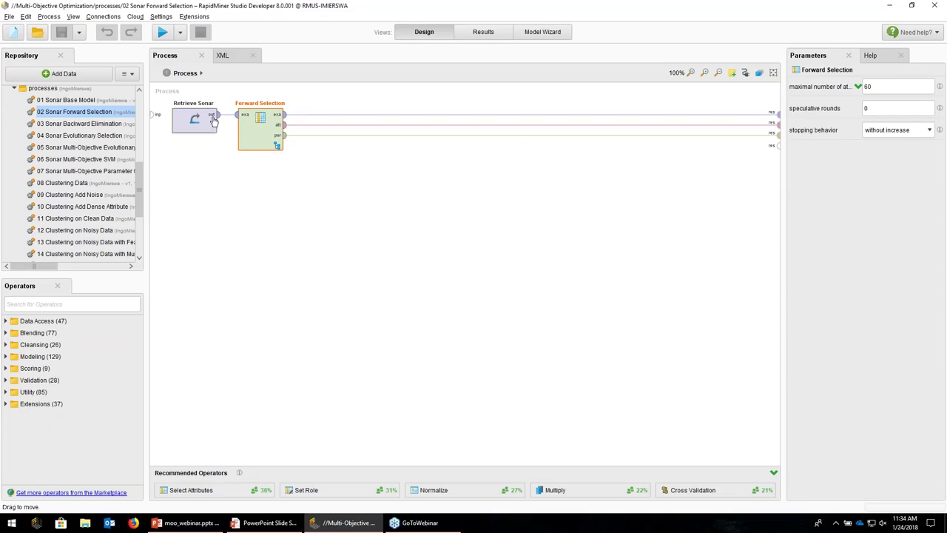
click(42, 303)
text(Forwa)
drag(54, 357, 258, 151)
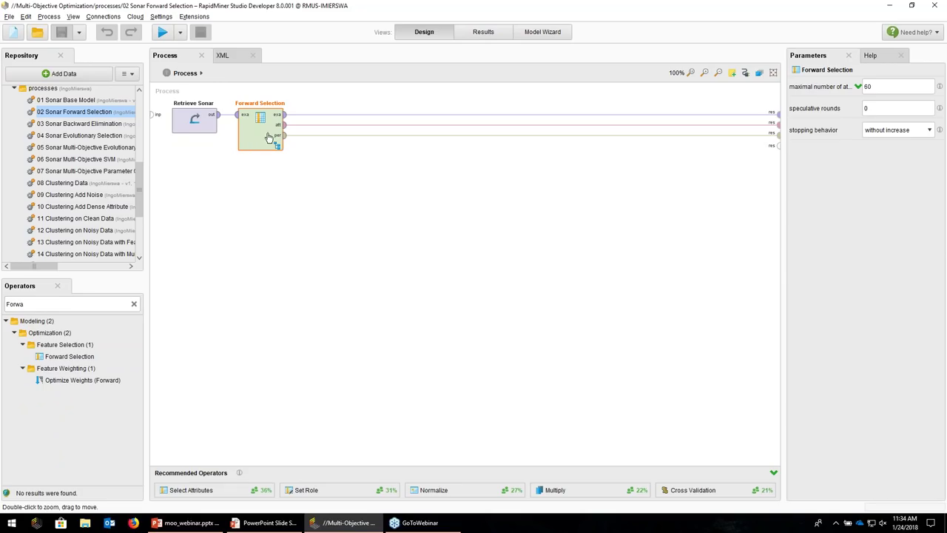
Look inside the Forward Selection operator and check the number of folds of its nested Validation operator.
double_click(260, 130)
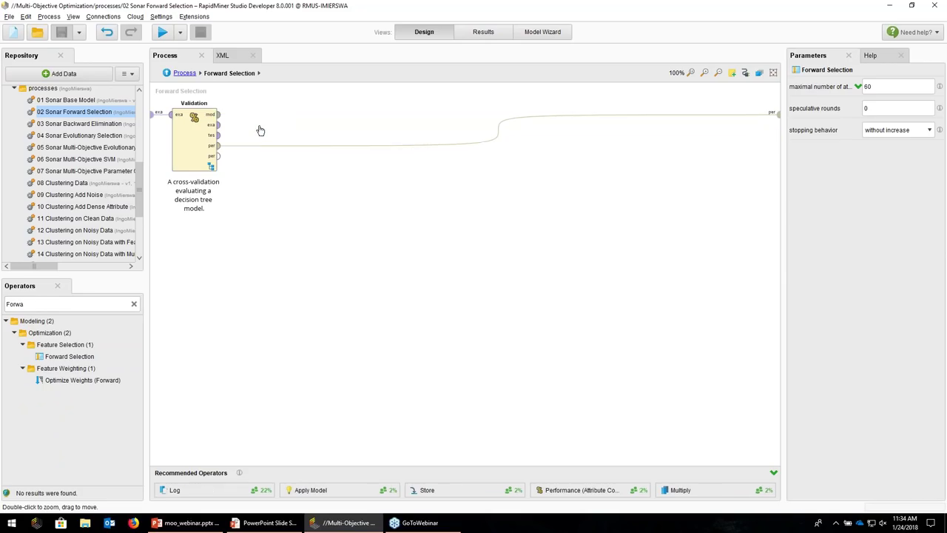
click(186, 138)
double_click(880, 129)
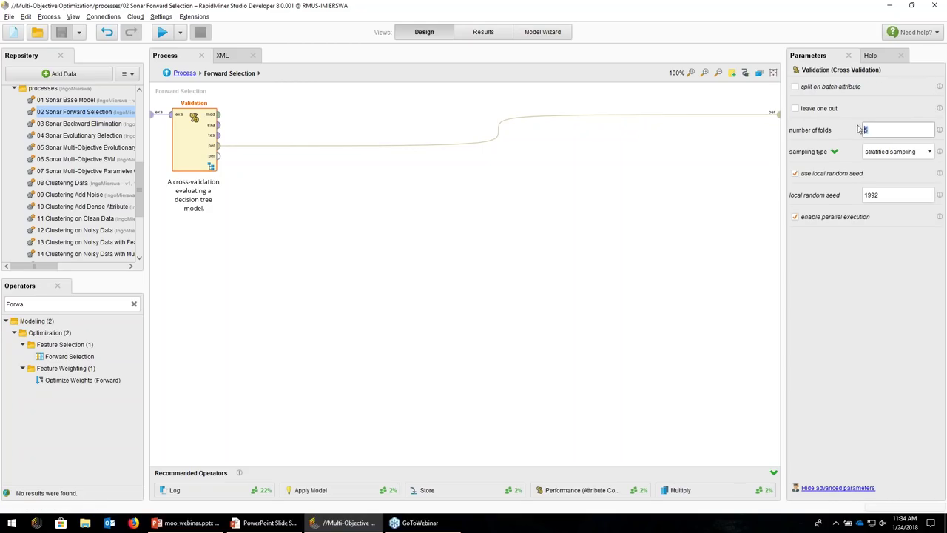
Check the nested Validation operator's random seed and subprocess, and run the forward selection process from its top level.
double_click(890, 196)
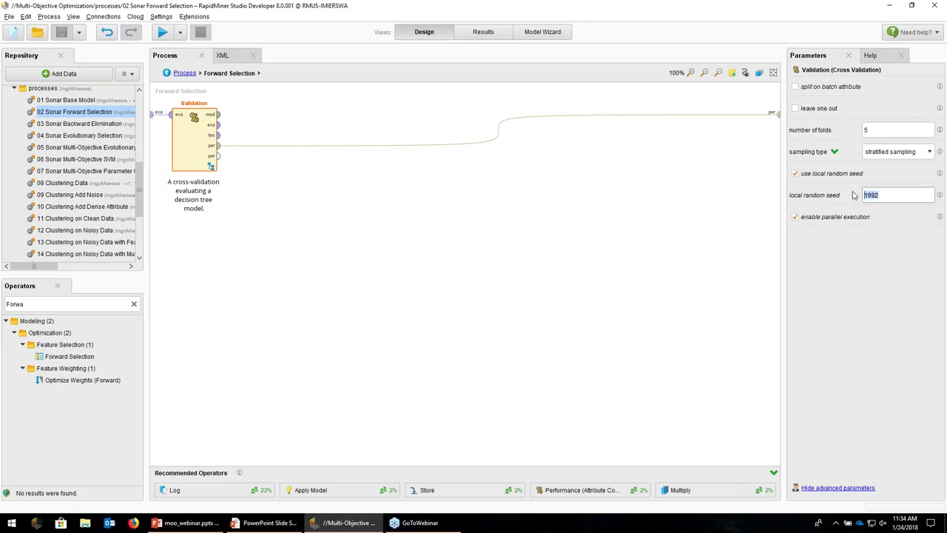
double_click(199, 134)
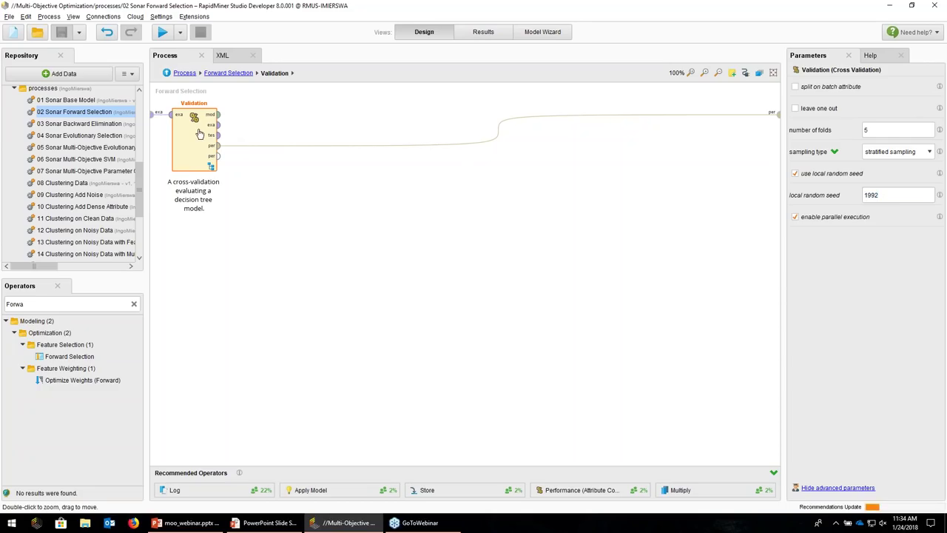
click(185, 73)
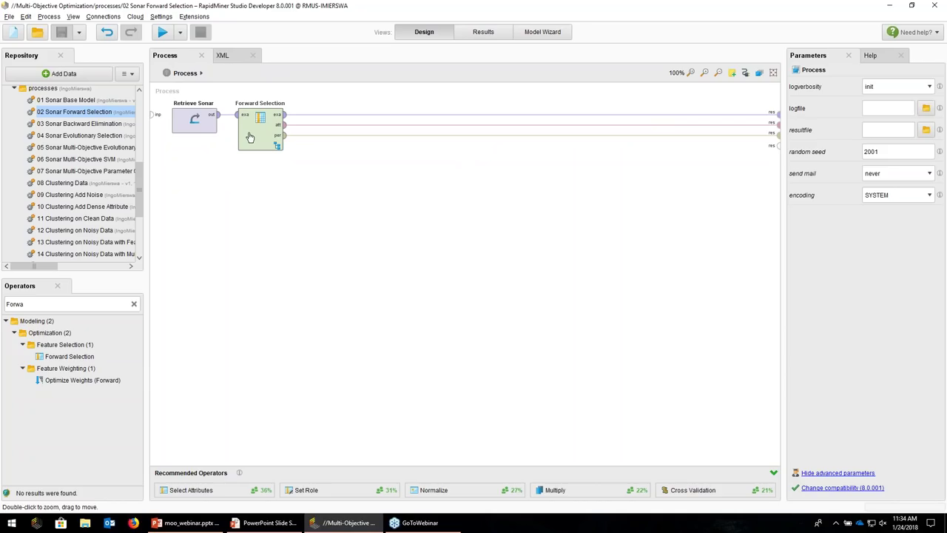
key(F11)
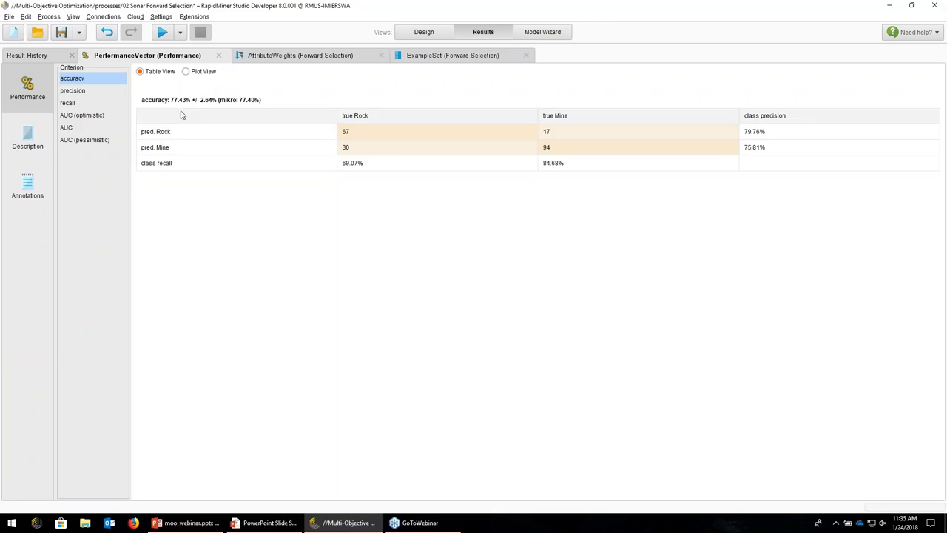
Examine the forward selection accuracy and its attribute weights, sorted by weight in descending order.
drag(170, 101, 187, 101)
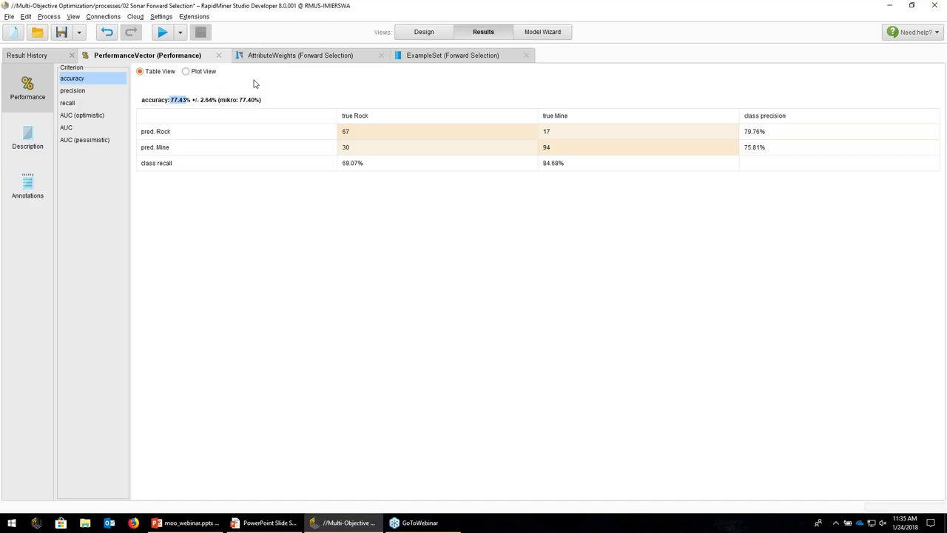
click(309, 57)
click(108, 92)
click(109, 92)
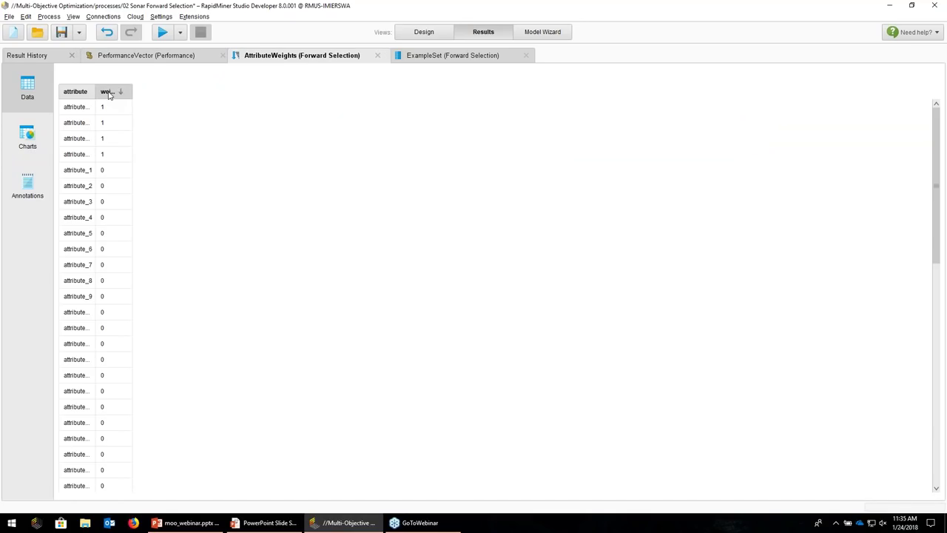
drag(111, 170, 111, 249)
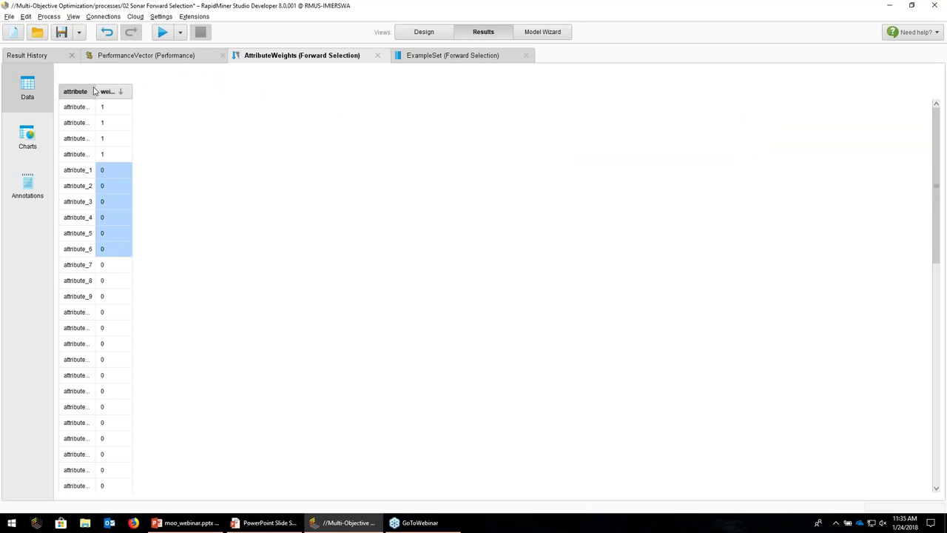
drag(95, 89, 105, 155)
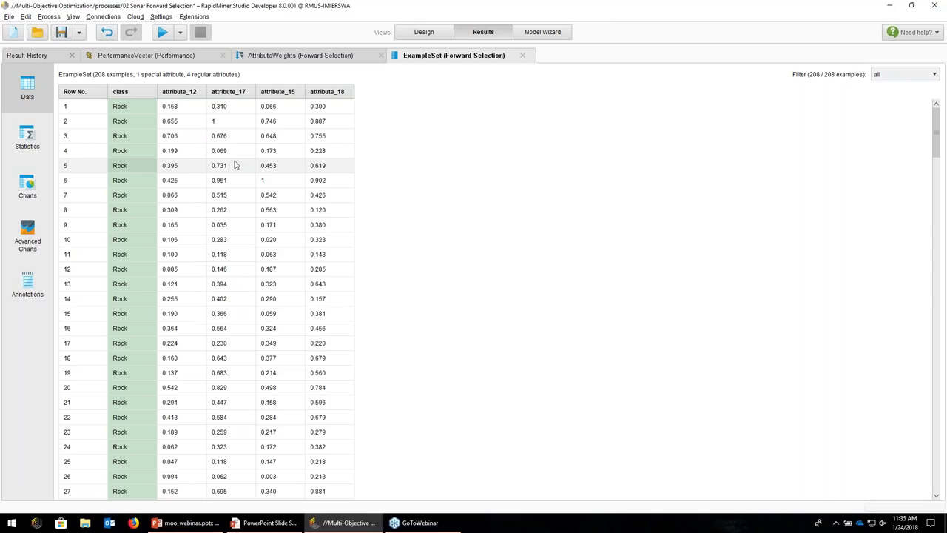
Return to the design view and open the 03 Sonar Backward Elimination process without saving changes to 02 Sonar Forward Selection.
click(420, 32)
click(66, 125)
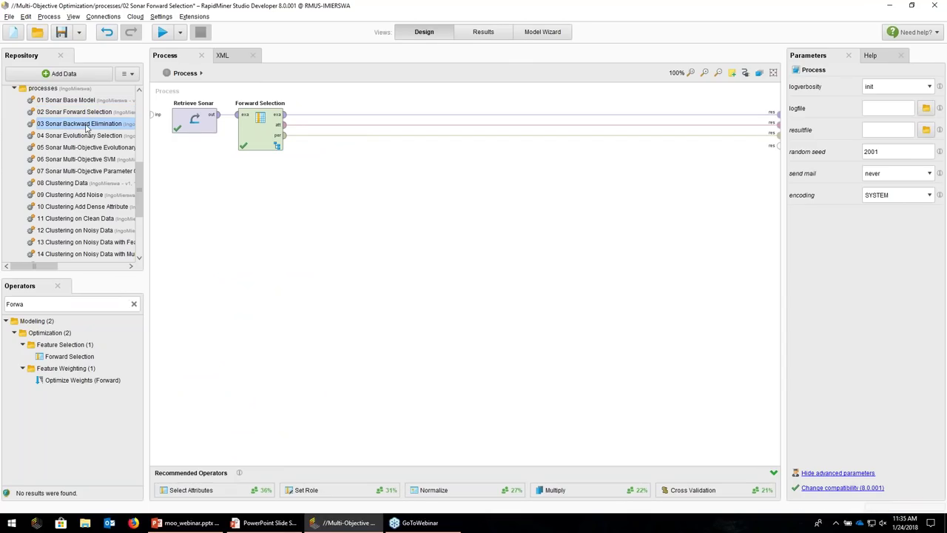
double_click(86, 124)
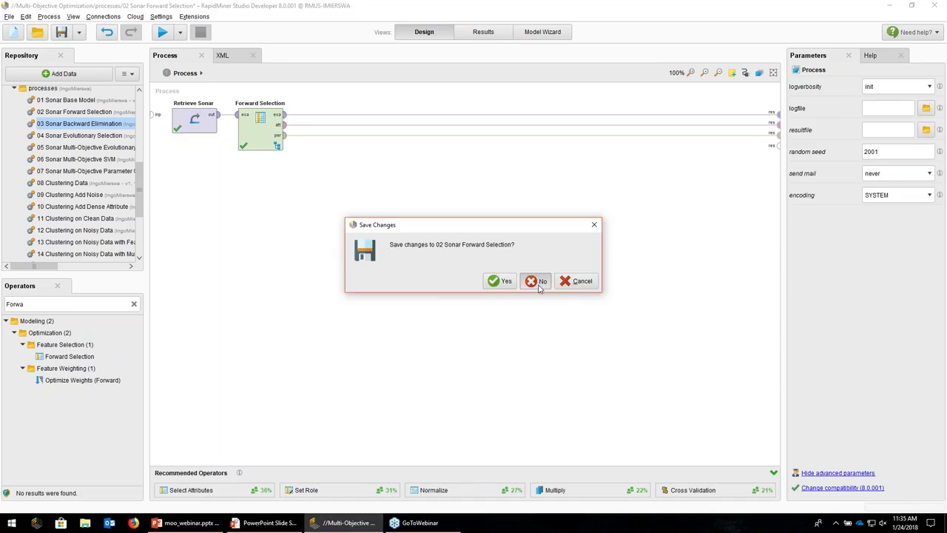
click(537, 279)
Inspect the Backward Elimination operator and its subprocess, and run the process from the top level.
click(258, 139)
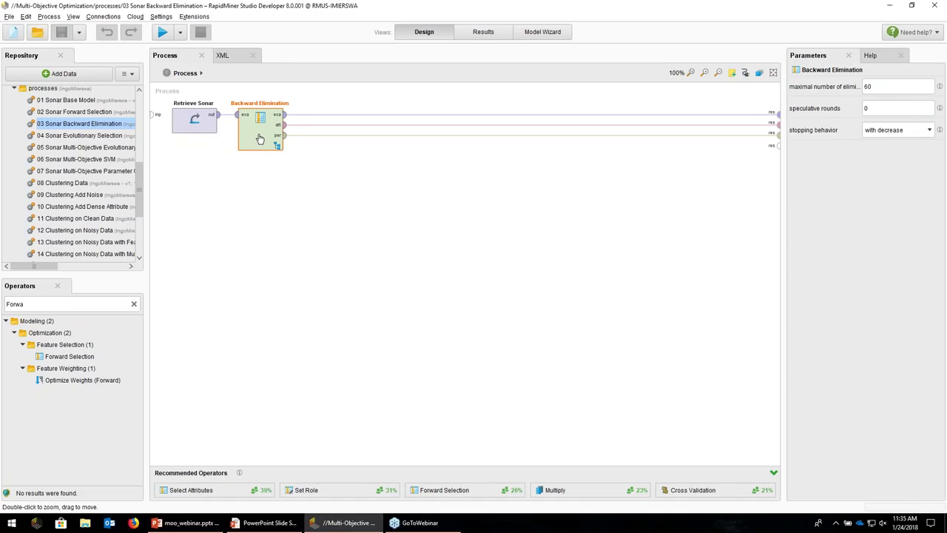
double_click(259, 139)
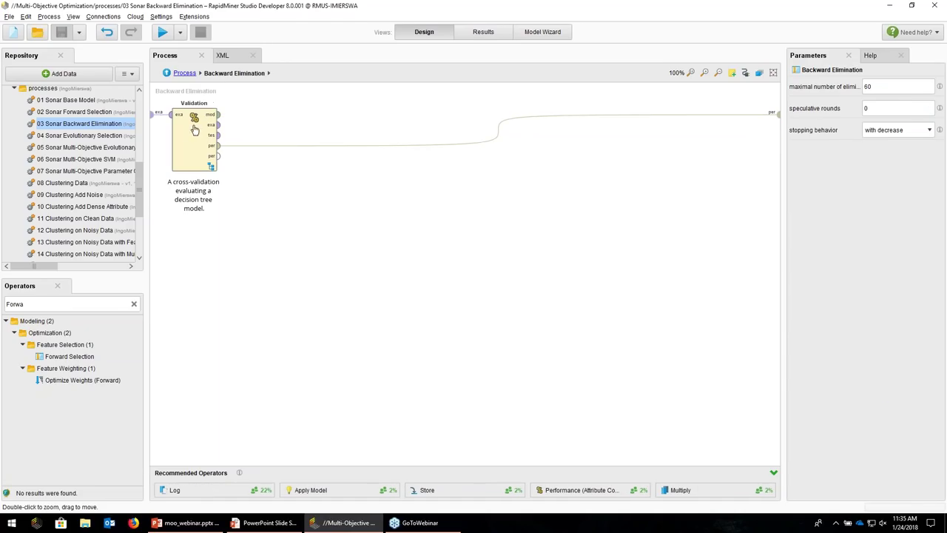
click(185, 73)
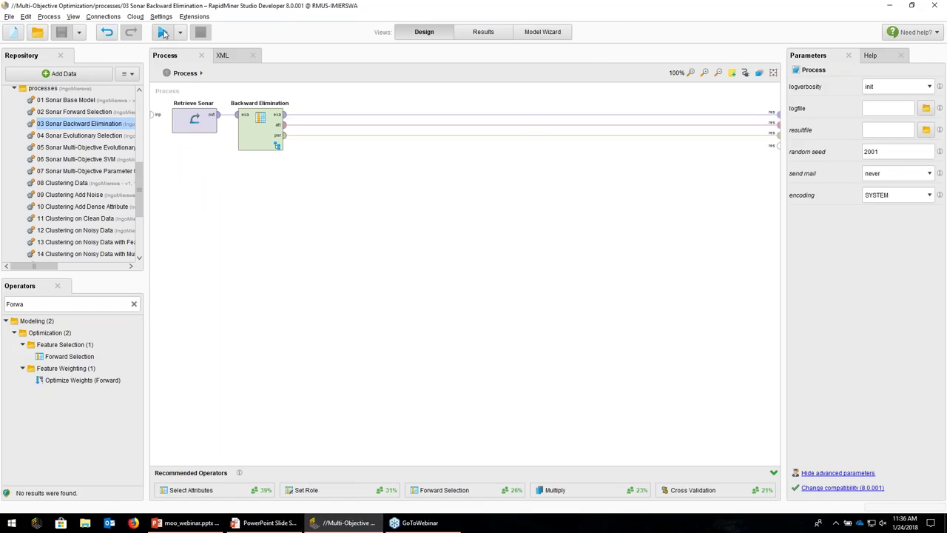
click(163, 34)
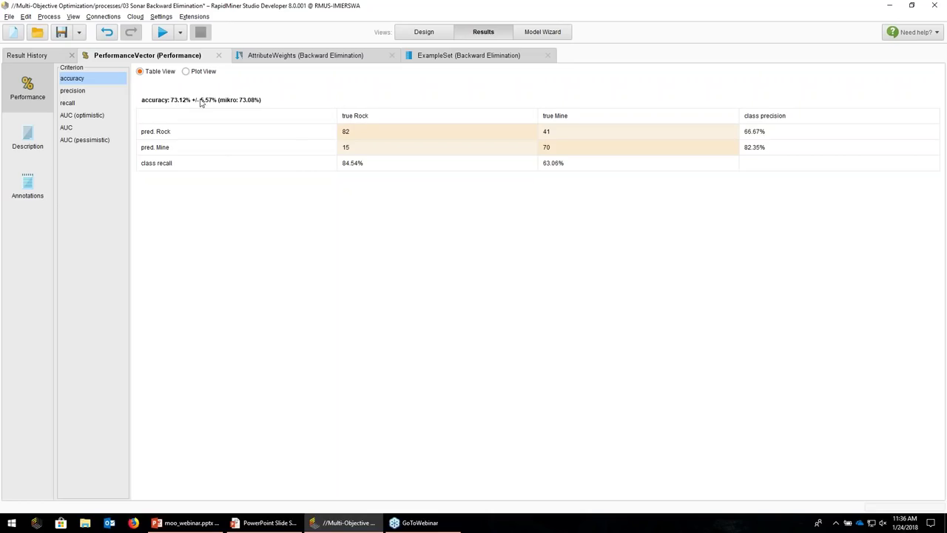
Sort the backward elimination attribute weights in ascending order and widen the attribute column to read the full names.
click(293, 59)
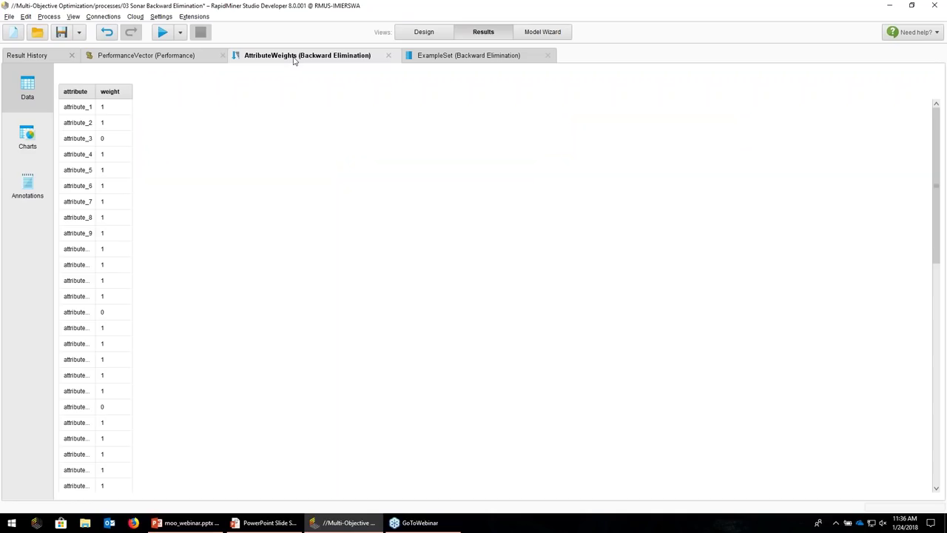
click(113, 96)
drag(108, 217, 138, 93)
click(125, 217)
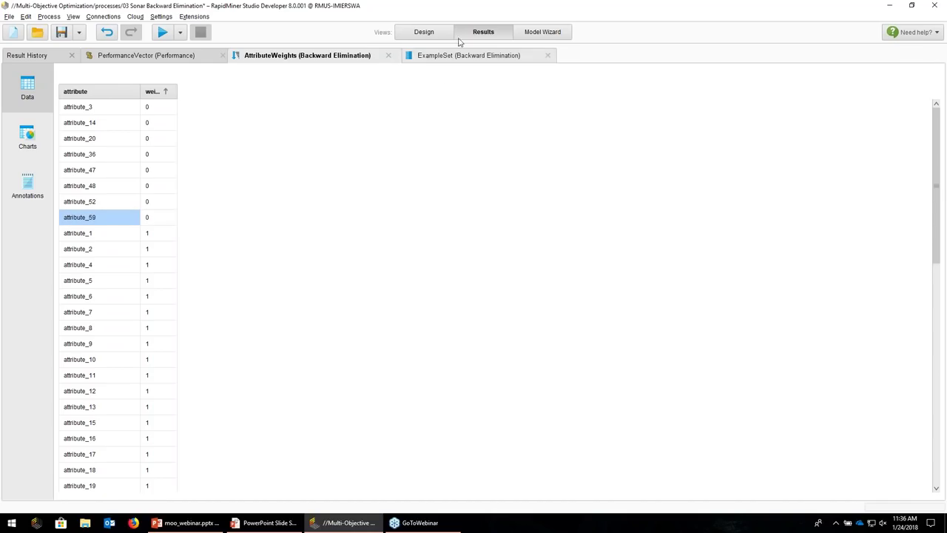
Review the example set produced by backward elimination and return to the attribute weights.
click(463, 56)
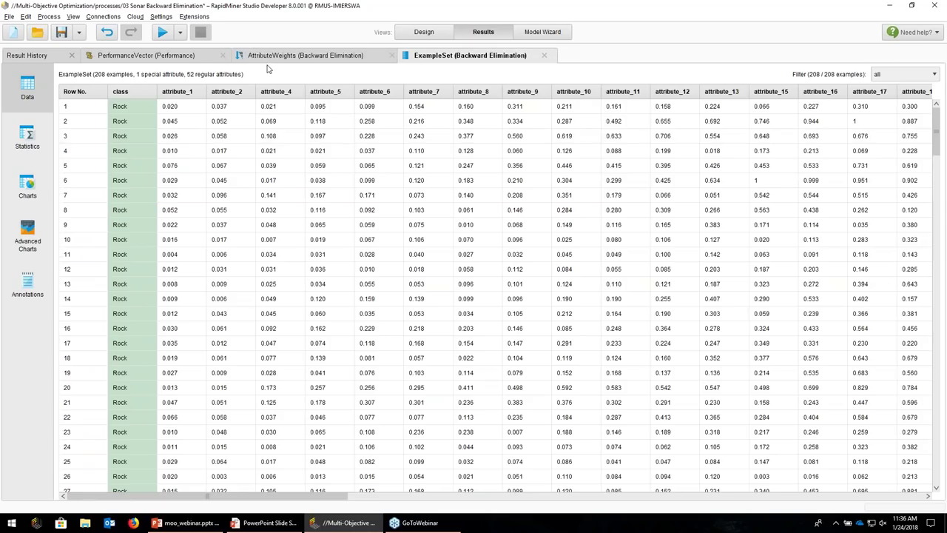
click(207, 62)
click(470, 62)
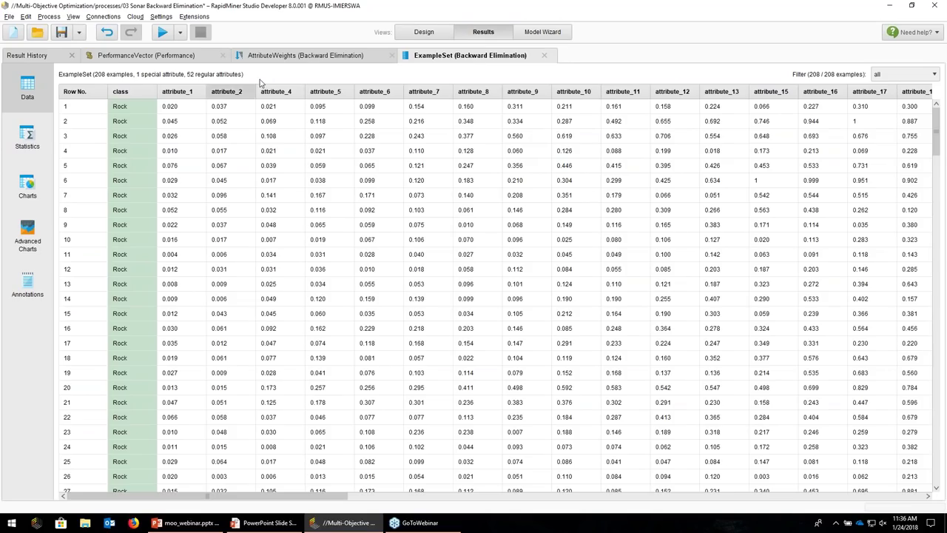
click(302, 57)
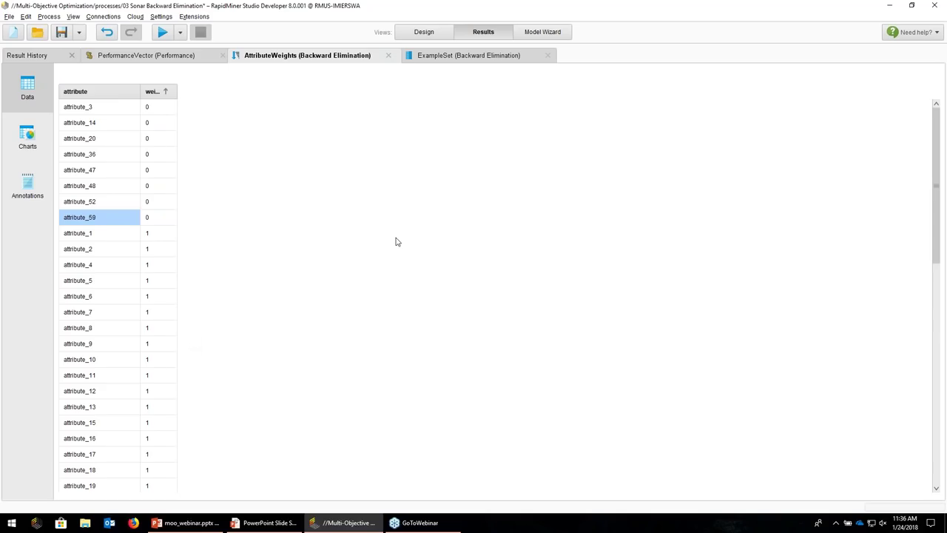
Go back to the design view and open 04 Sonar Evolutionary Selection, discarding changes to 03 Sonar Backward Elimination.
click(418, 31)
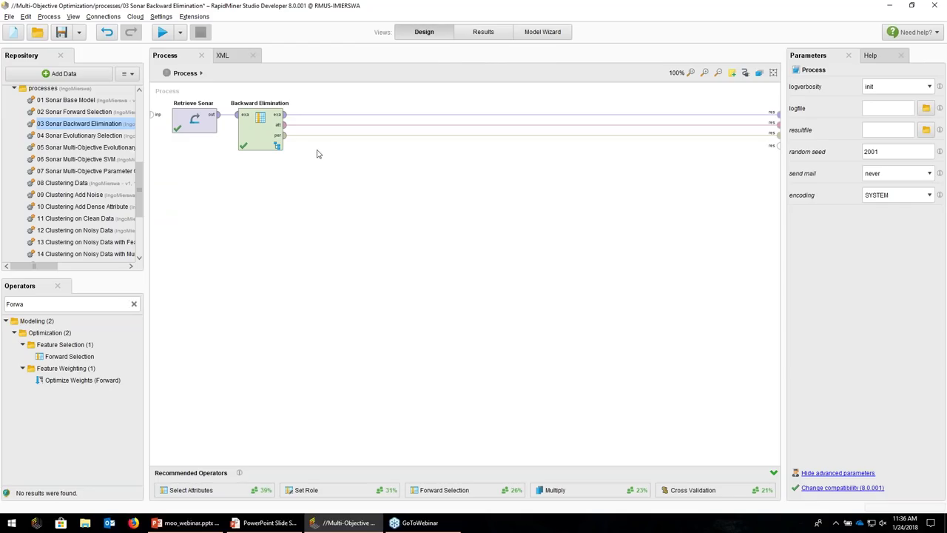
double_click(85, 137)
click(538, 280)
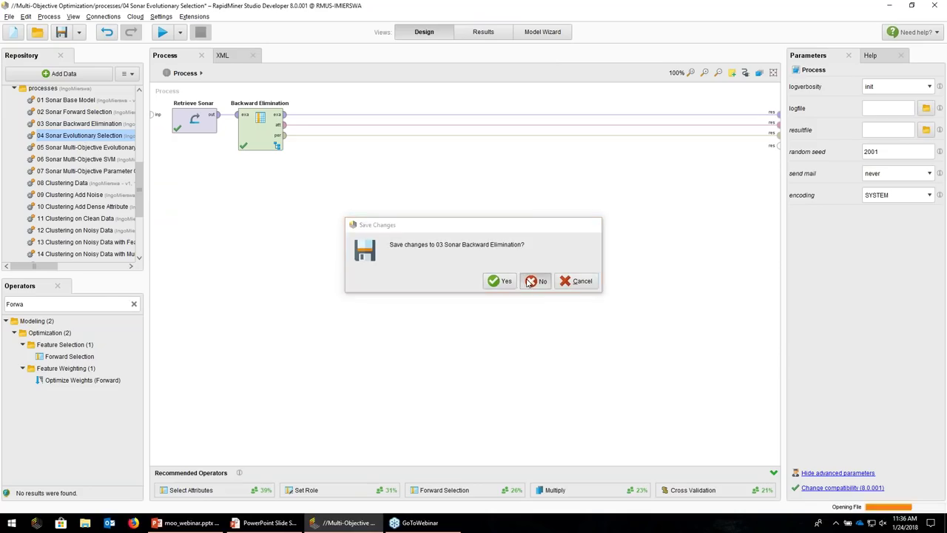
Inspect the evolutionary selection operator's parameters, and search the operator library for "Evolu" to locate Optimize Selection (Evolutionary).
click(259, 135)
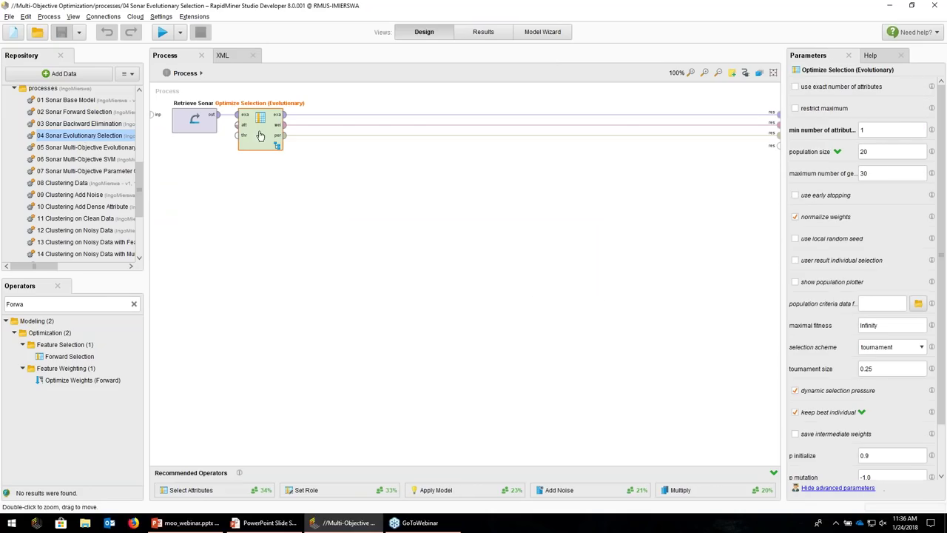
double_click(67, 304)
text(Evolu)
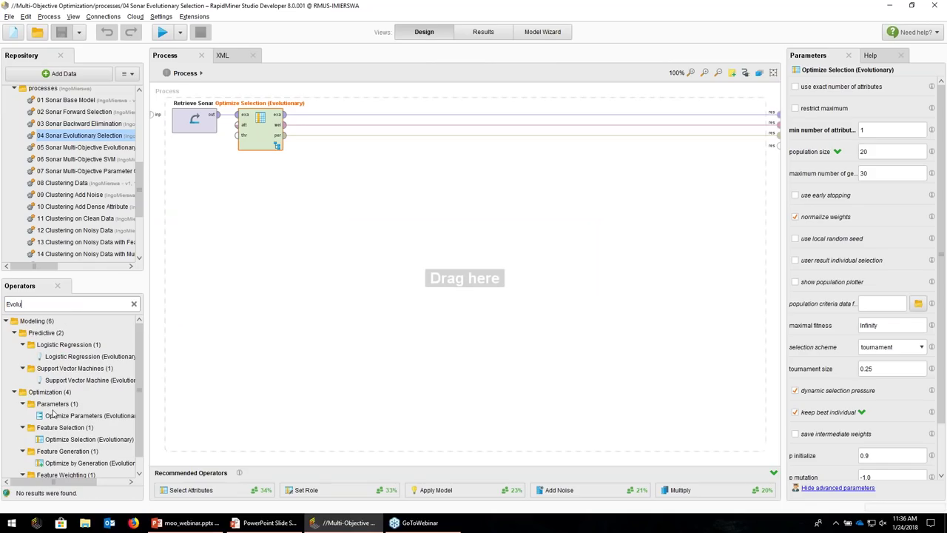
click(87, 417)
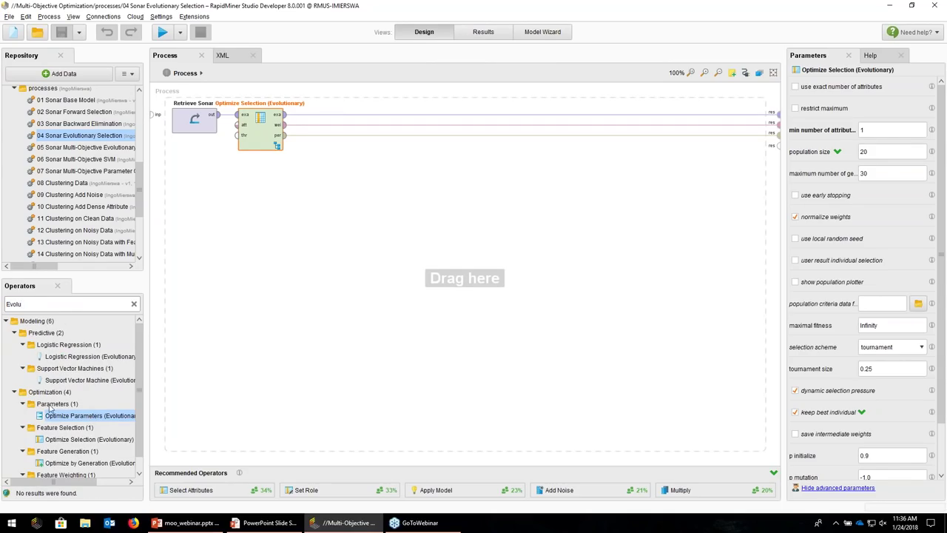
scroll(86, 418, down, 1)
click(86, 426)
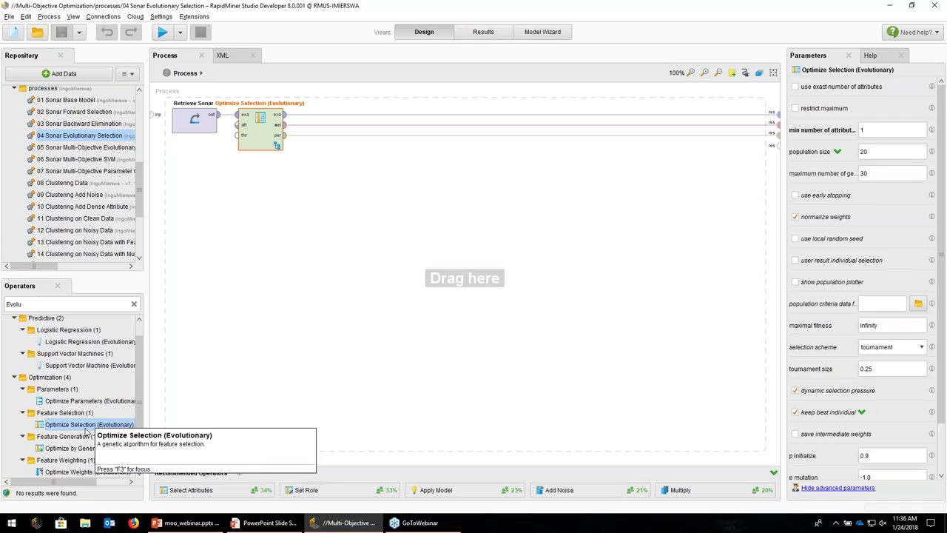
click(292, 230)
Look inside Optimize Selection (Evolutionary) at the Log operator's parameter list and the nested Validation subprocess, and return to the top-level process.
double_click(259, 124)
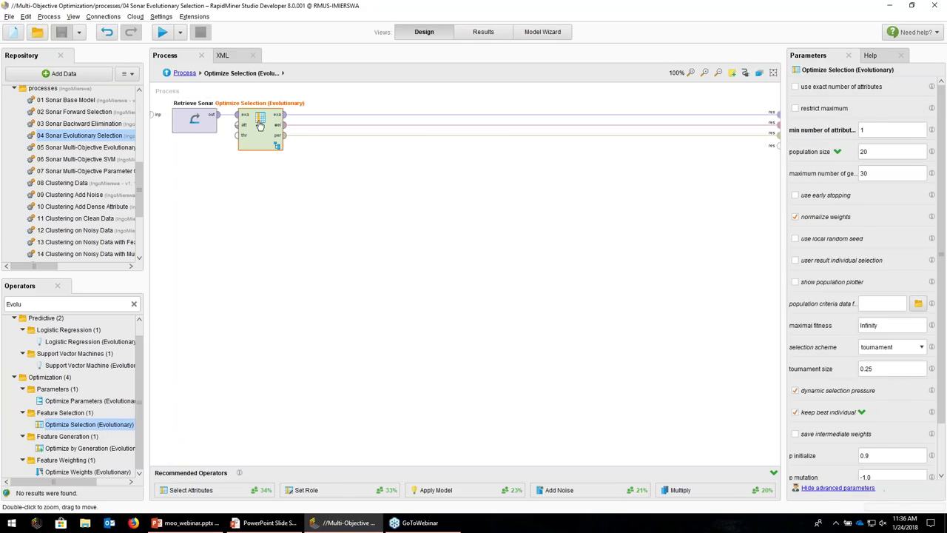
click(258, 128)
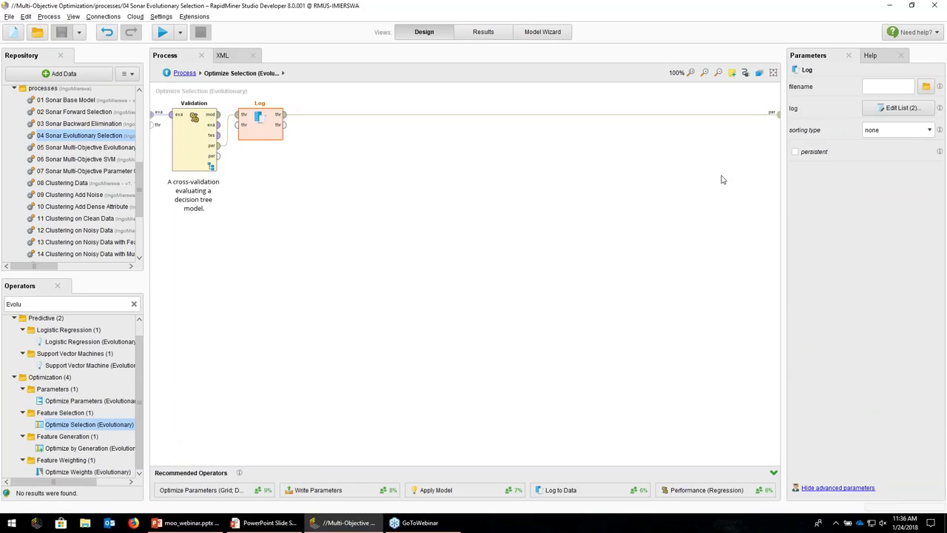
click(899, 108)
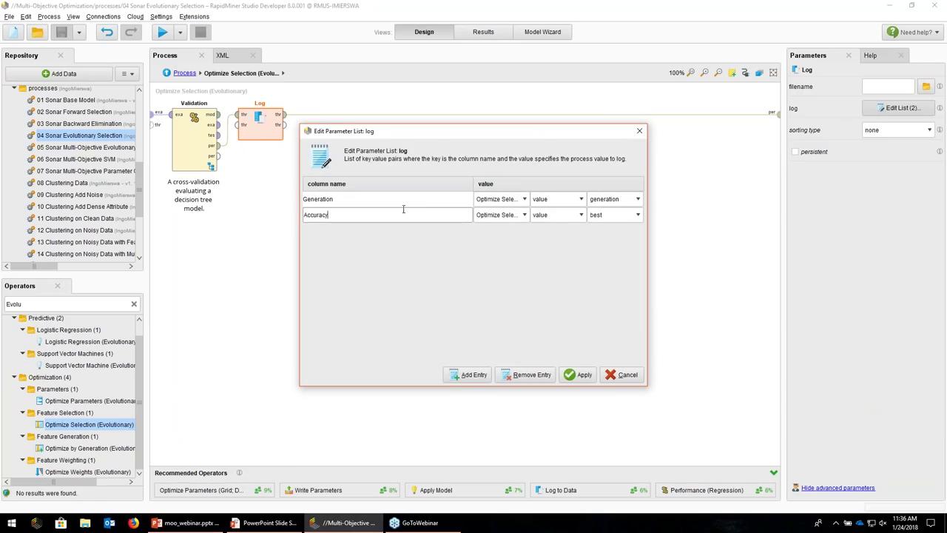
click(618, 375)
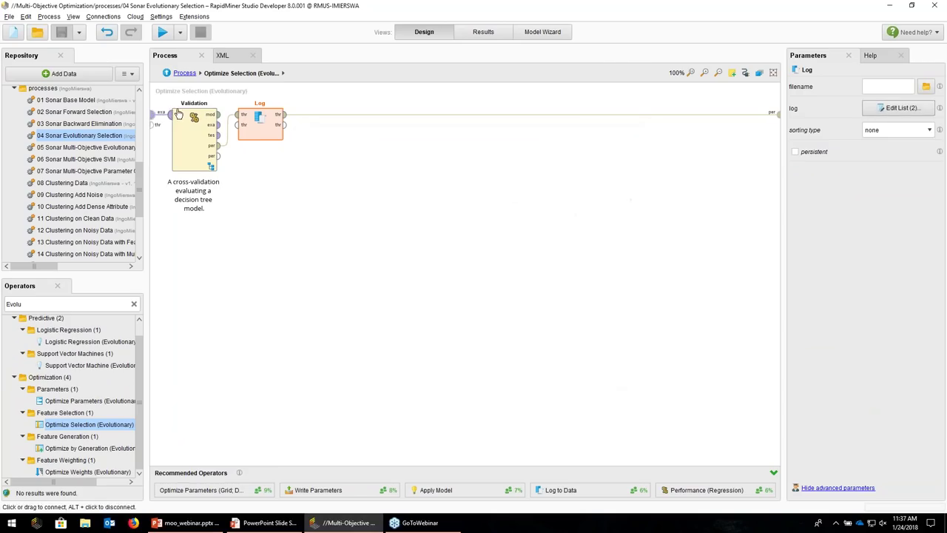
double_click(212, 150)
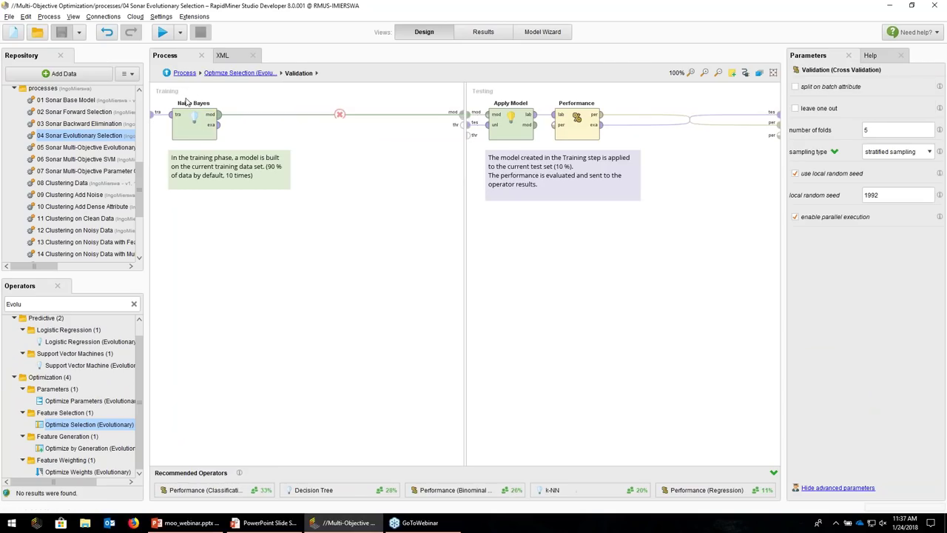
click(183, 73)
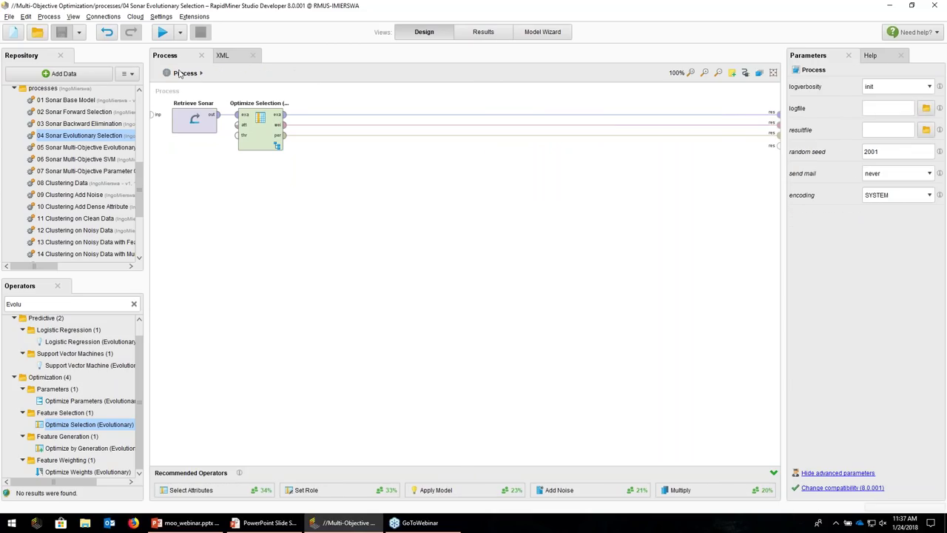
Run the evolutionary selection process and examine its log sorted by descending Accuracy along with the performance accuracy.
click(162, 32)
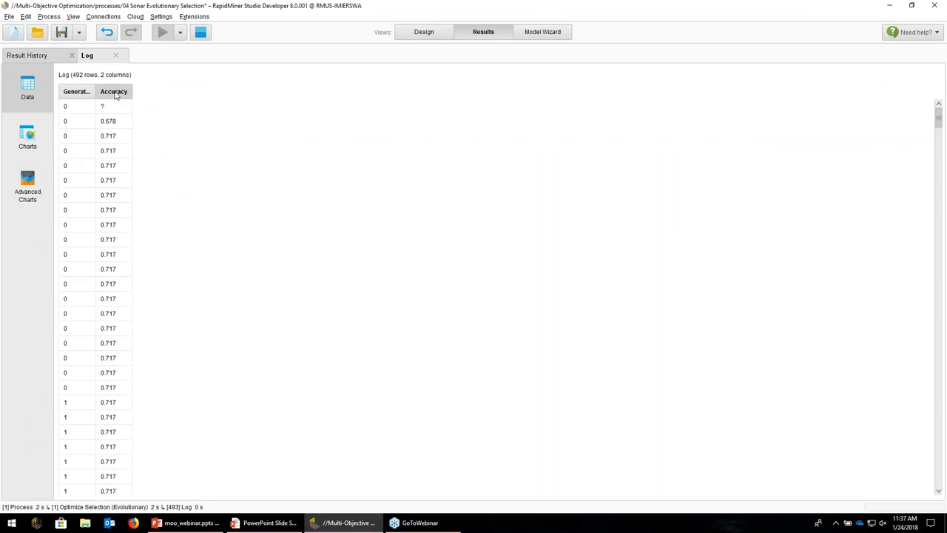
click(111, 92)
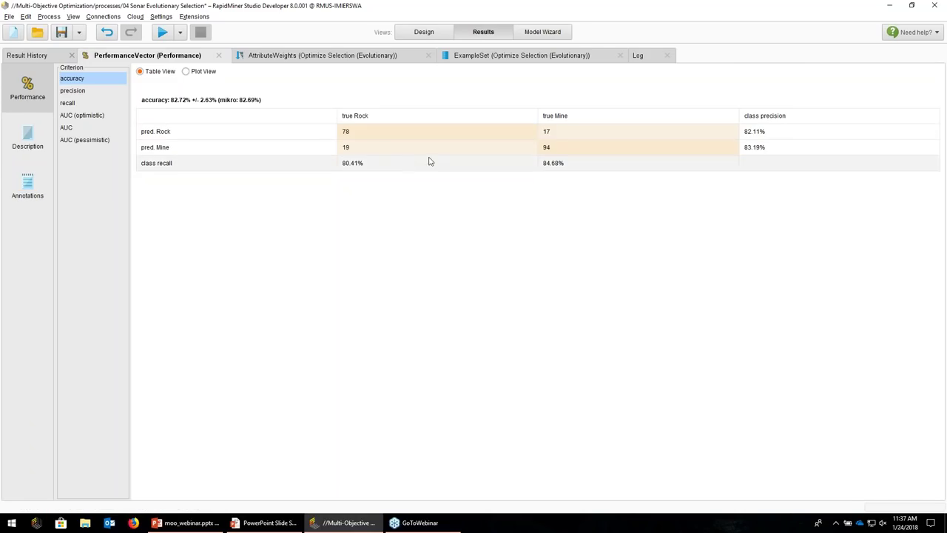
drag(173, 103, 188, 103)
Plot the evolutionary selection log as a scatter chart with Generation on the x-axis, Accuracy on the y-axis and Accuracy as the color column.
click(625, 59)
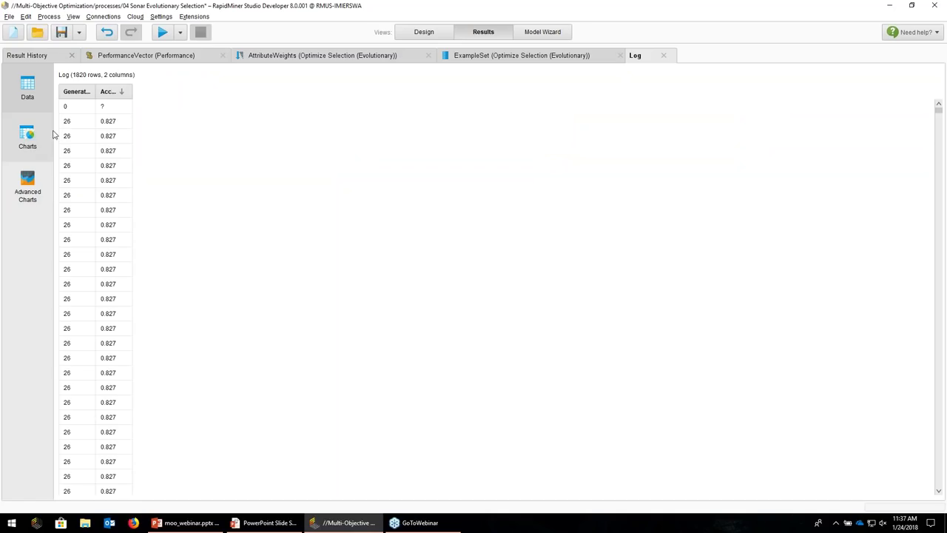
click(21, 141)
click(93, 141)
click(81, 161)
click(94, 196)
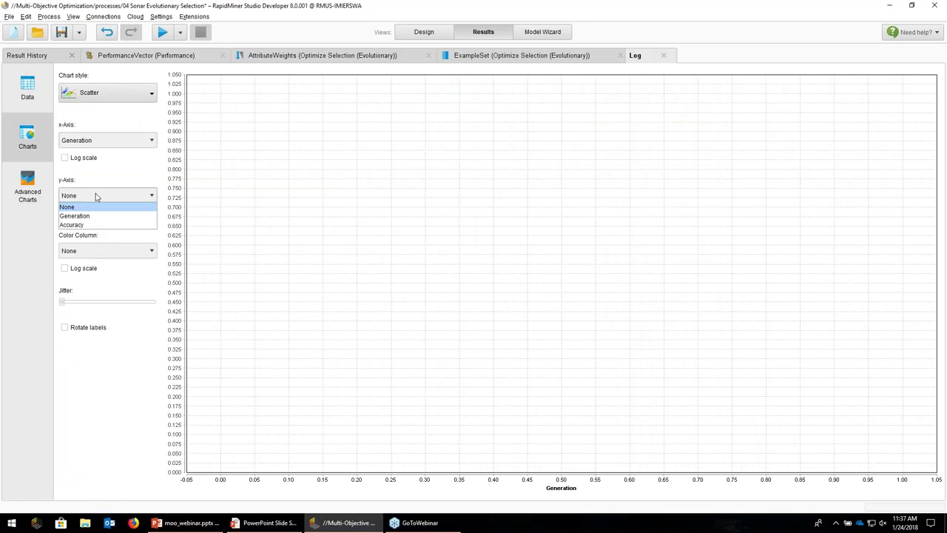
click(87, 225)
click(104, 251)
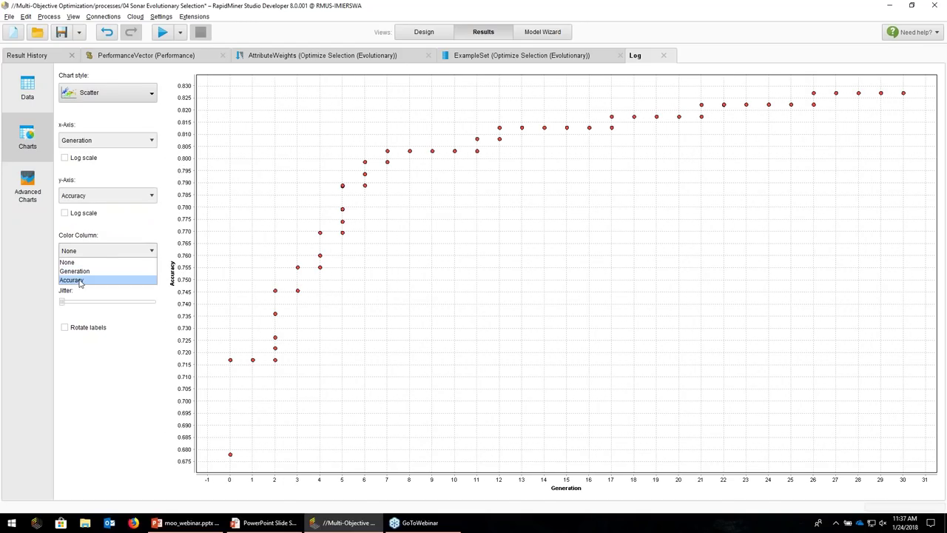
click(81, 278)
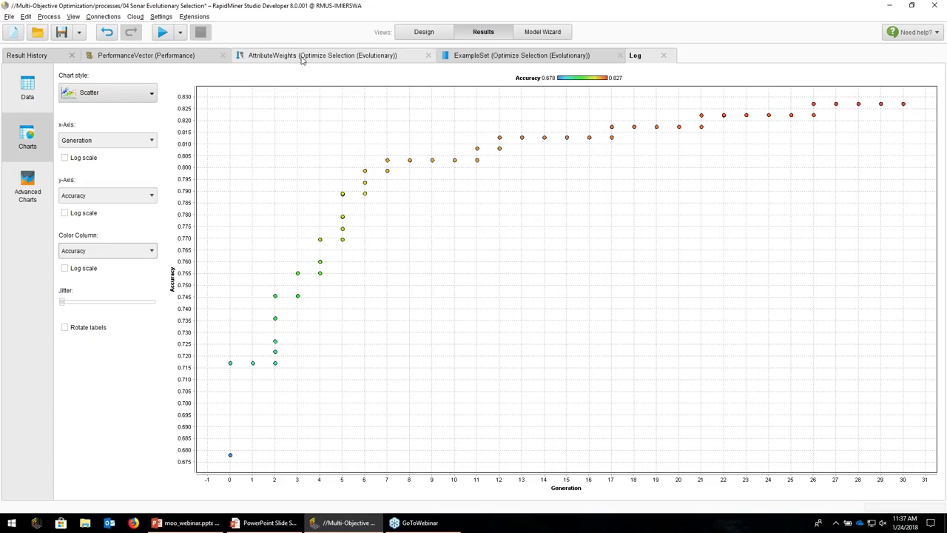
Sort the AttributeWeights by descending weight, widen the attribute column and go through the attributes with weight 1.
click(344, 60)
click(104, 91)
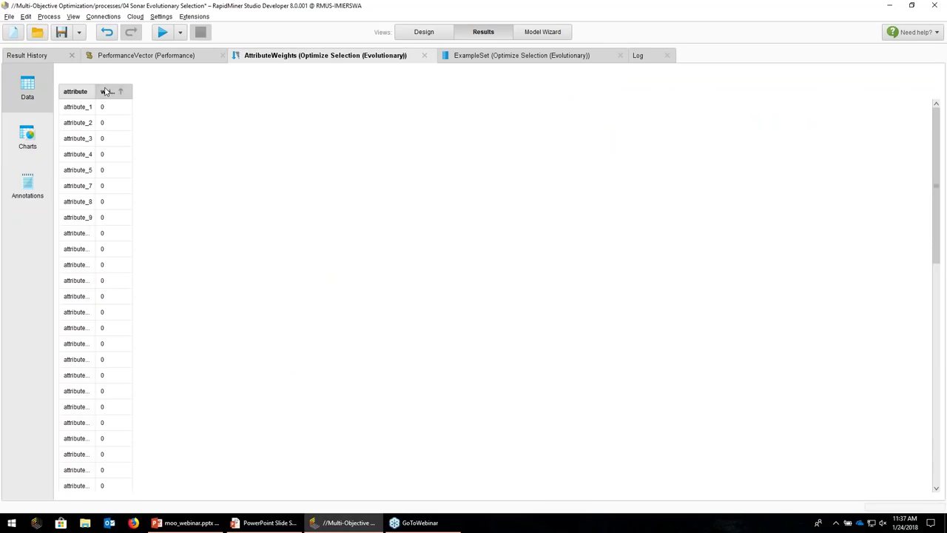
drag(93, 91, 138, 91)
drag(148, 264, 101, 108)
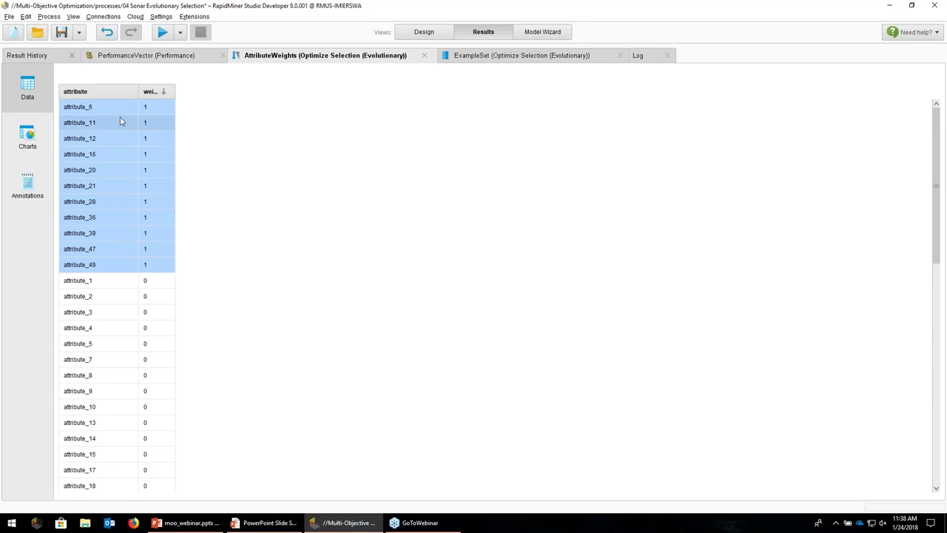
click(110, 126)
click(106, 139)
click(101, 188)
click(111, 217)
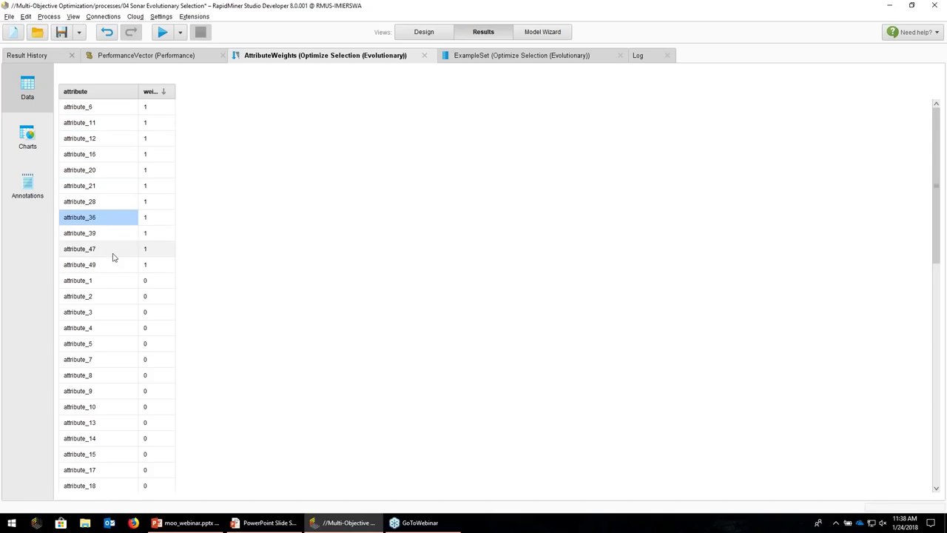
click(116, 251)
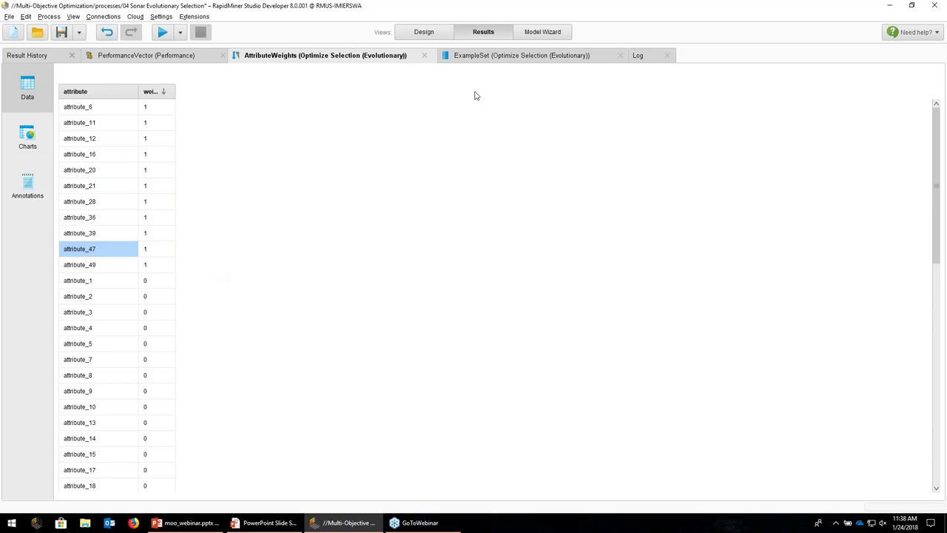
Display the ExampleSet of the evolutionary selection as a Deviation chart.
click(503, 57)
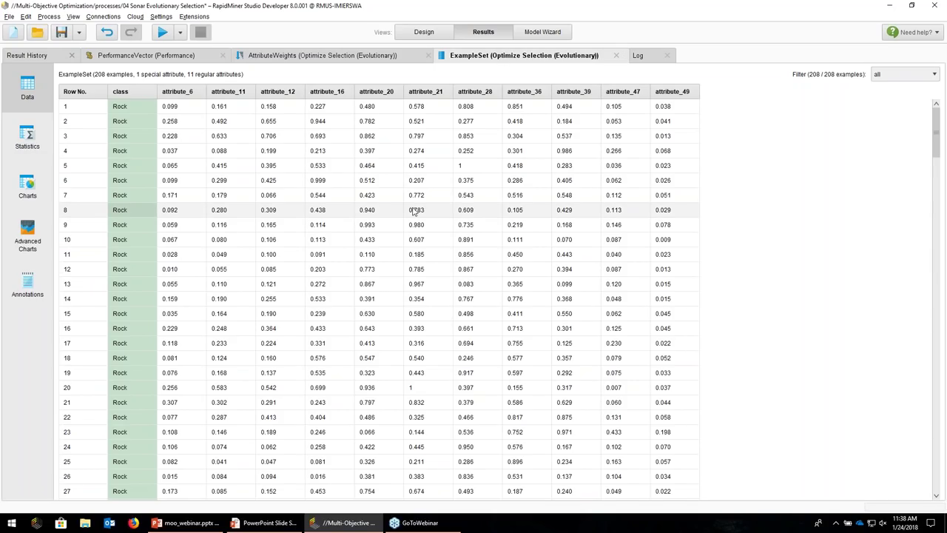
click(28, 189)
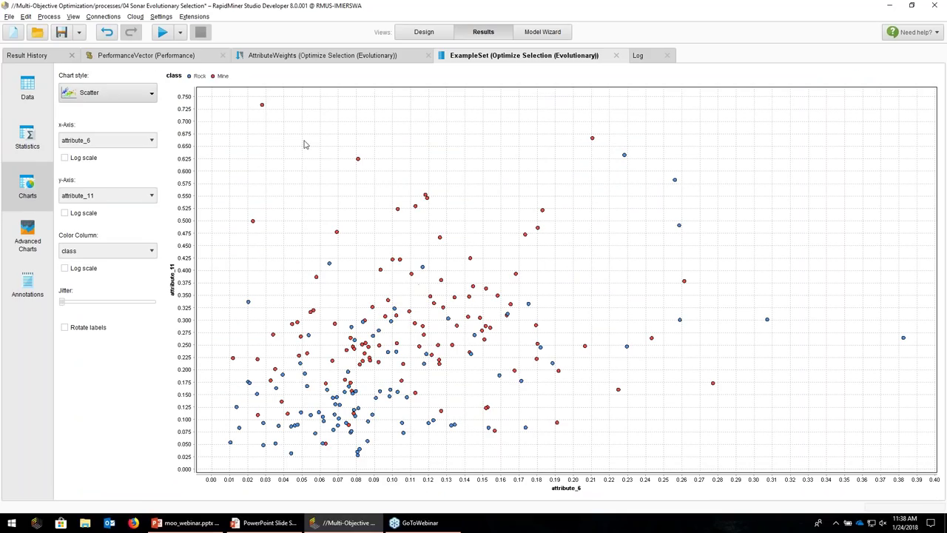
click(135, 94)
click(459, 202)
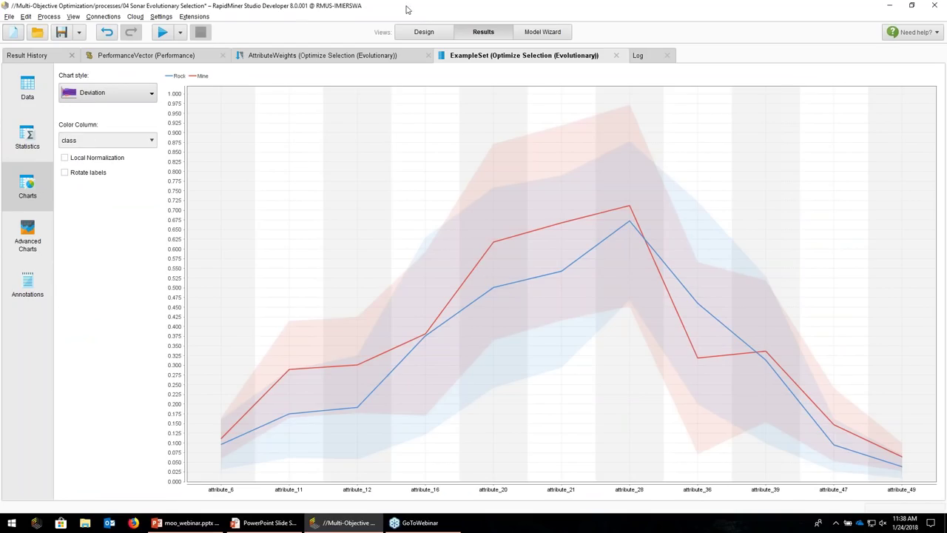
Return to the design view, switch to the PowerPoint slide show and advance through the "Nice job, evolution! But..." slide to Reduce Complexity.
click(425, 31)
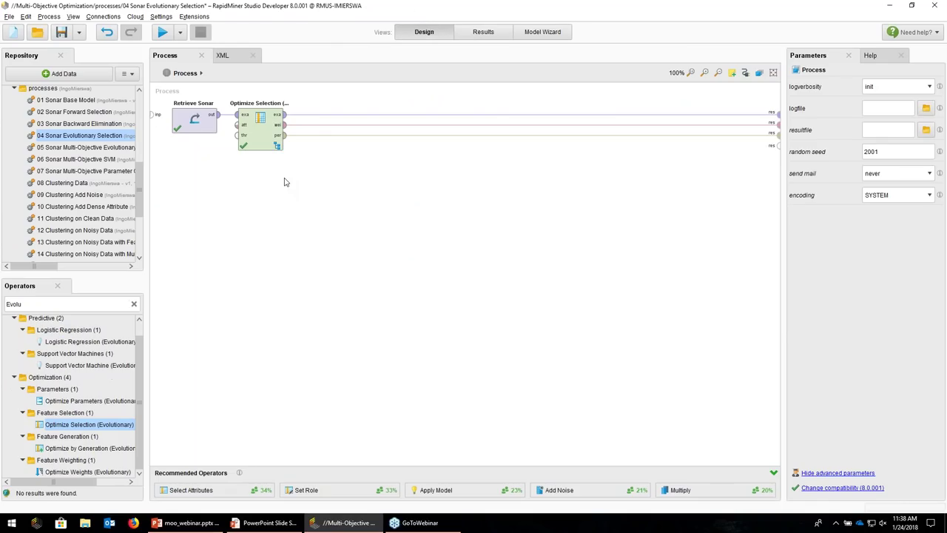
key(alt+Tab)
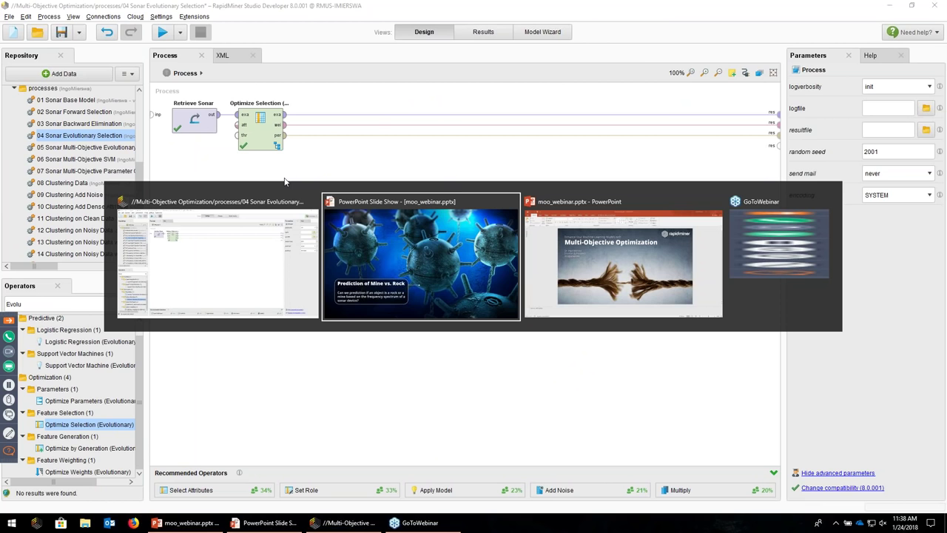
key(Right)
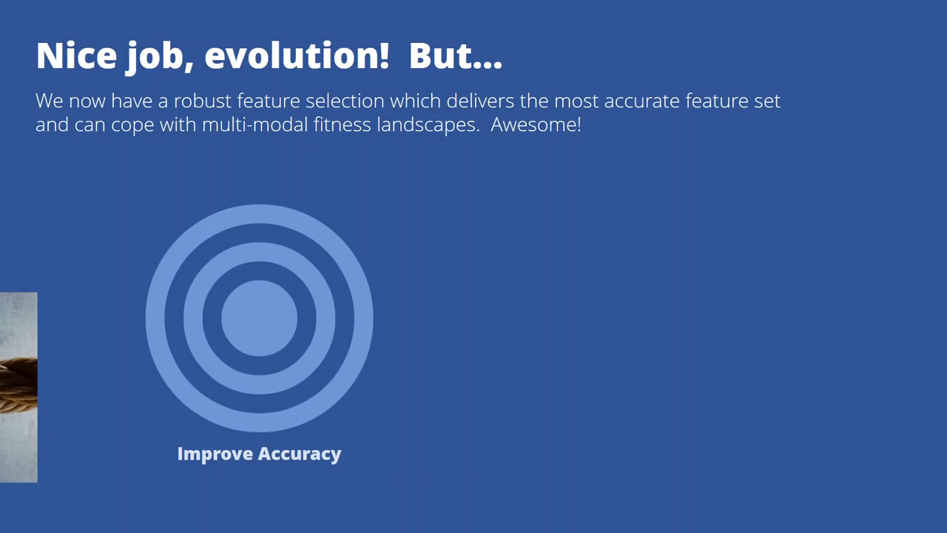
key(Right)
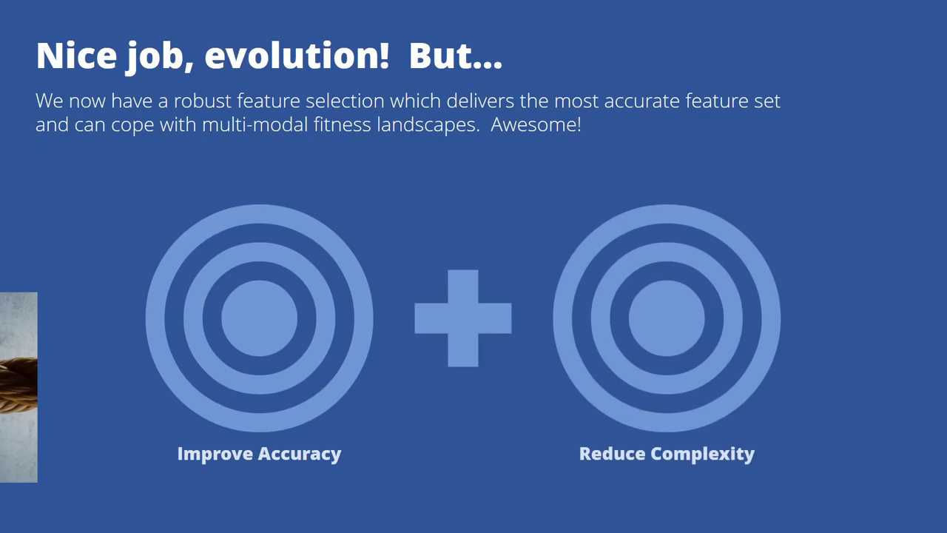
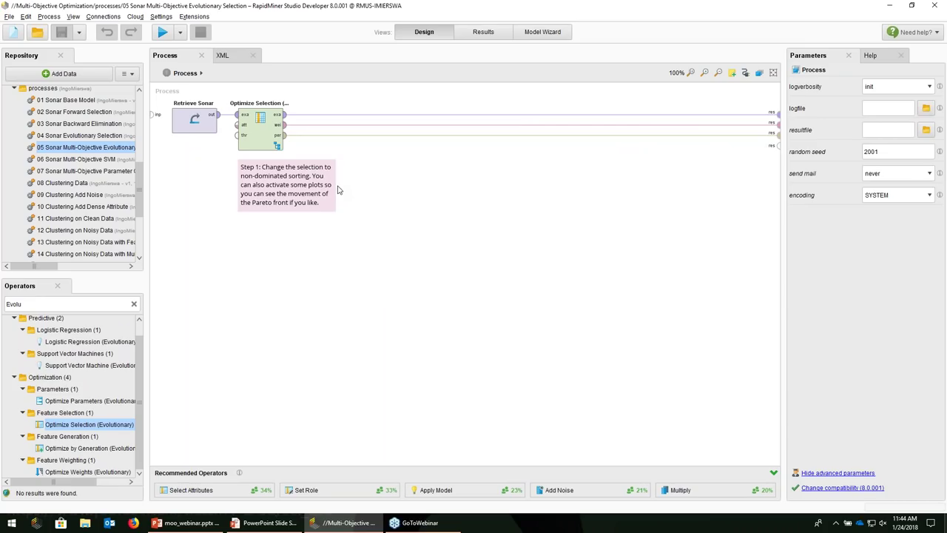
Review the parameters of Optimize Selection (Evolutionary) in 05 Sonar Multi-Objective Evolutionary Selection and choose non dominated sorting as the selection scheme.
click(264, 131)
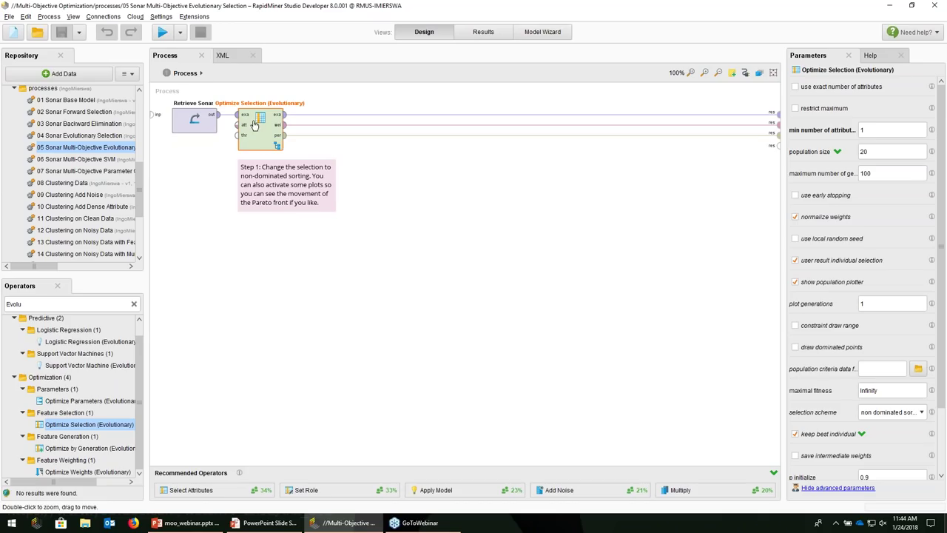
scroll(945, 150, down, 1)
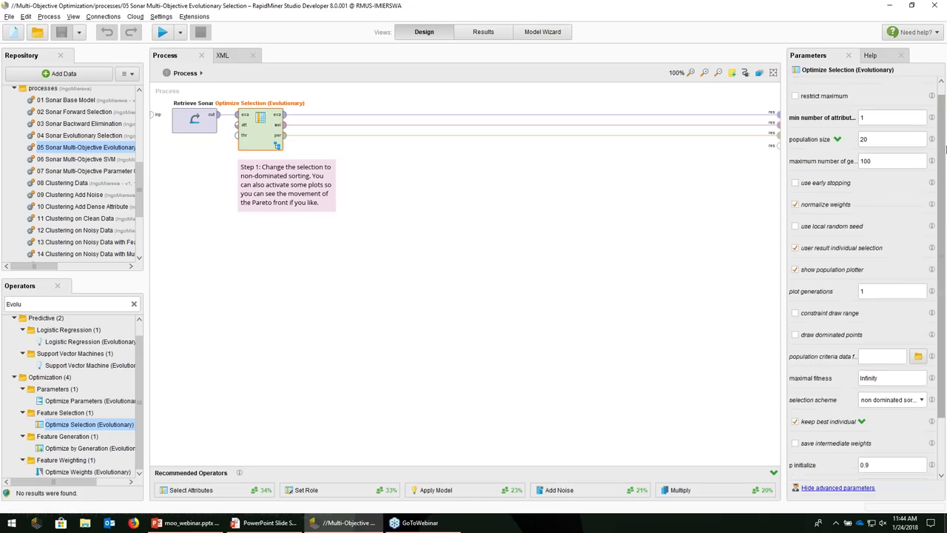
scroll(946, 150, down, 3)
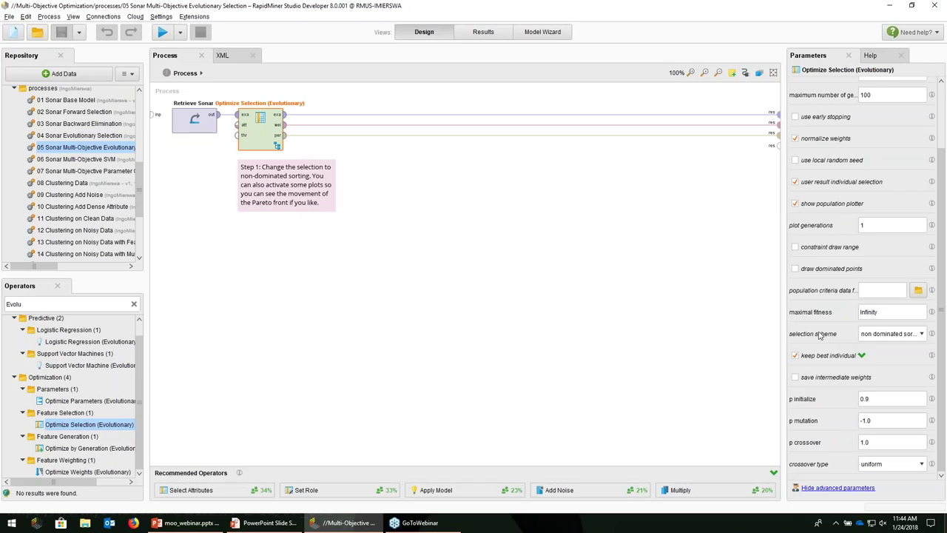
click(929, 336)
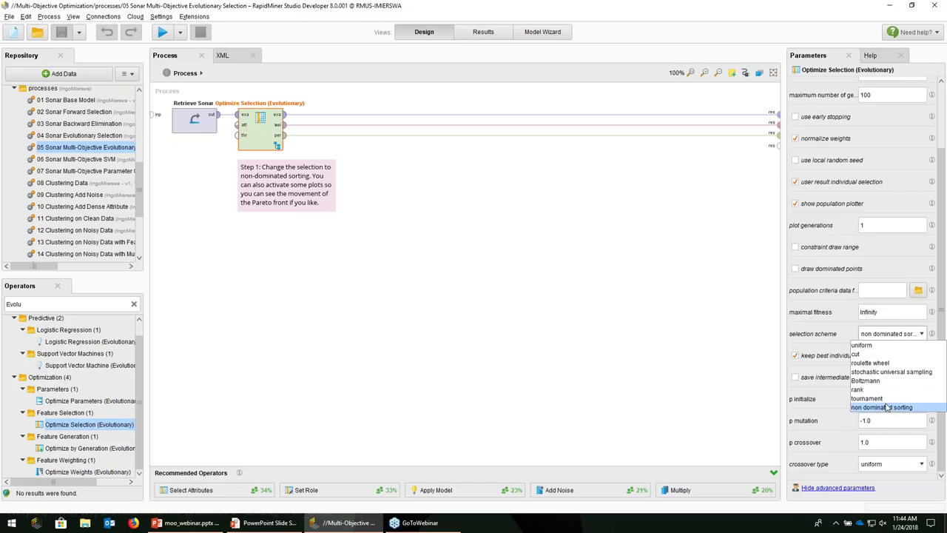
click(886, 407)
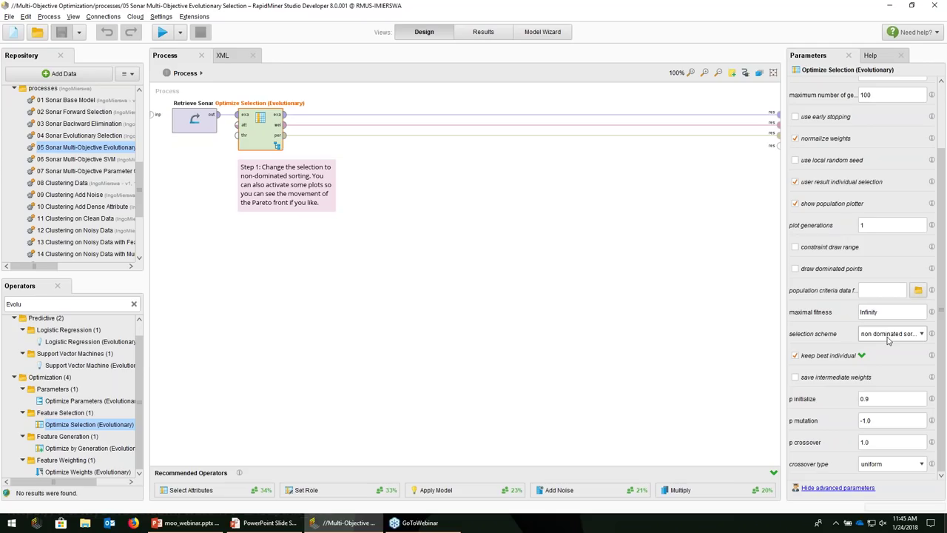
Inspect the classification Performance operator inside the nested Validation, and the attribute-count Performance (2) operator one level above it.
double_click(265, 134)
double_click(199, 133)
click(570, 130)
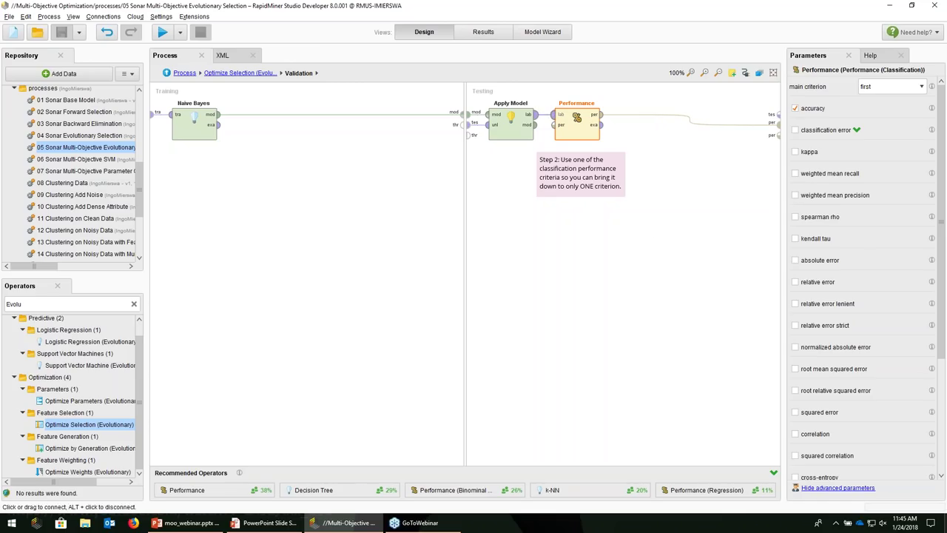
click(235, 73)
click(256, 132)
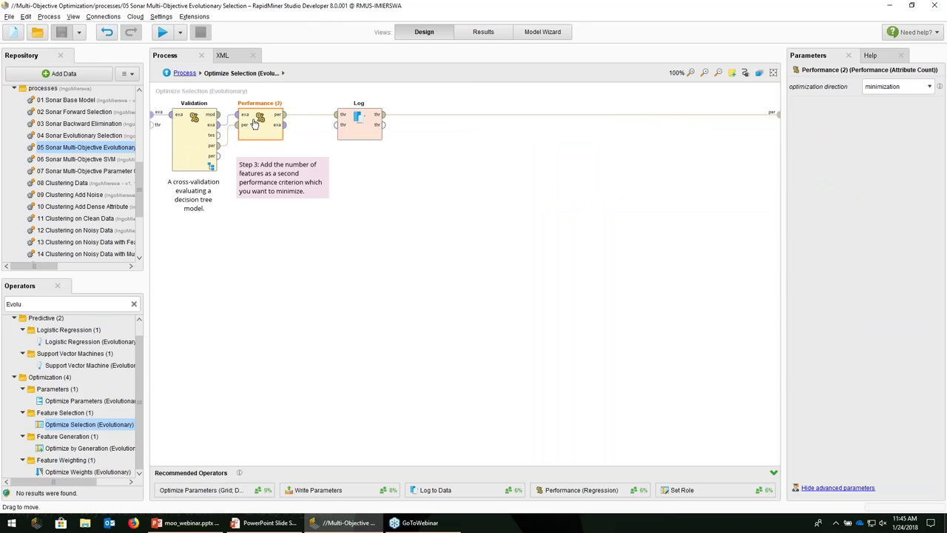
Run the process with a breakpoint on Performance (2) and examine the accuracy and number of attributes criteria.
key(F11)
click(84, 90)
click(78, 78)
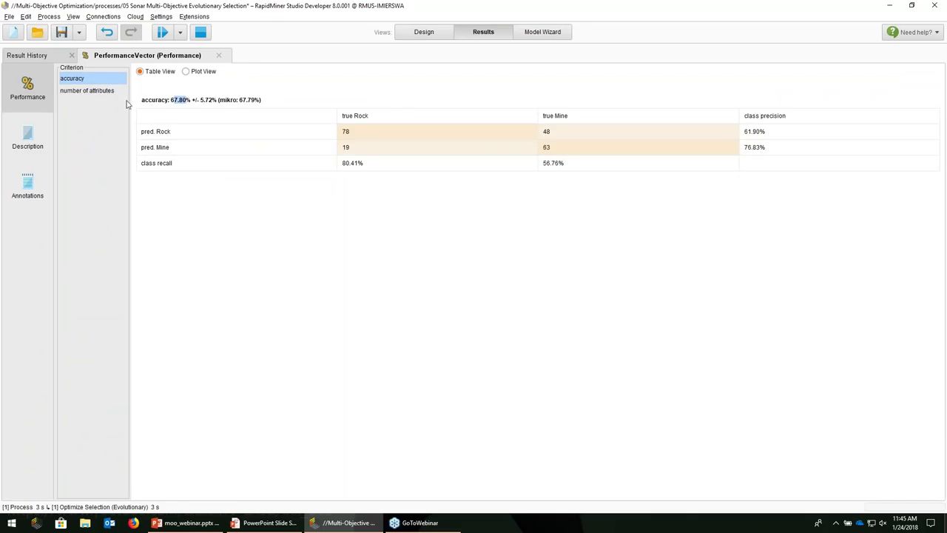
click(86, 91)
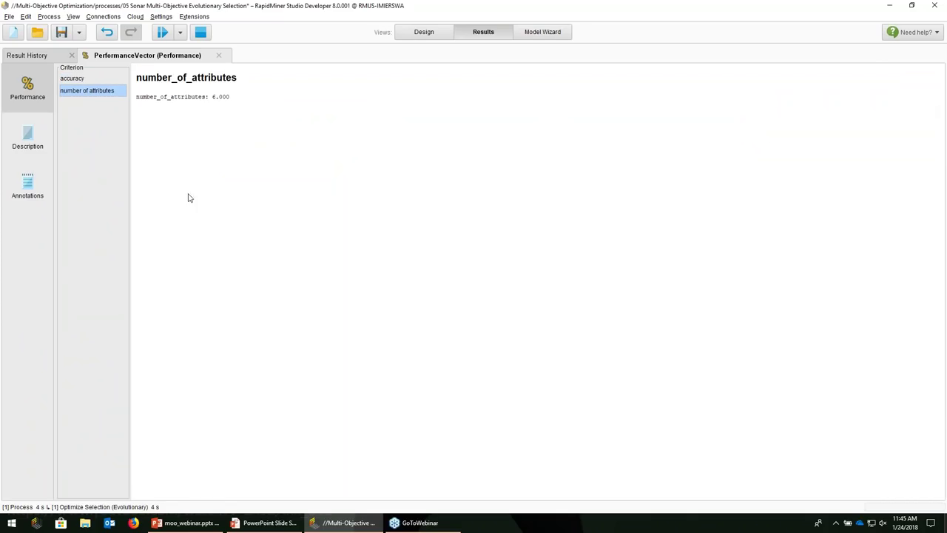
drag(211, 97, 230, 97)
Continue the optimization from the top-level process in the design view and move the result individual selection aside to examine the Population plot.
click(423, 34)
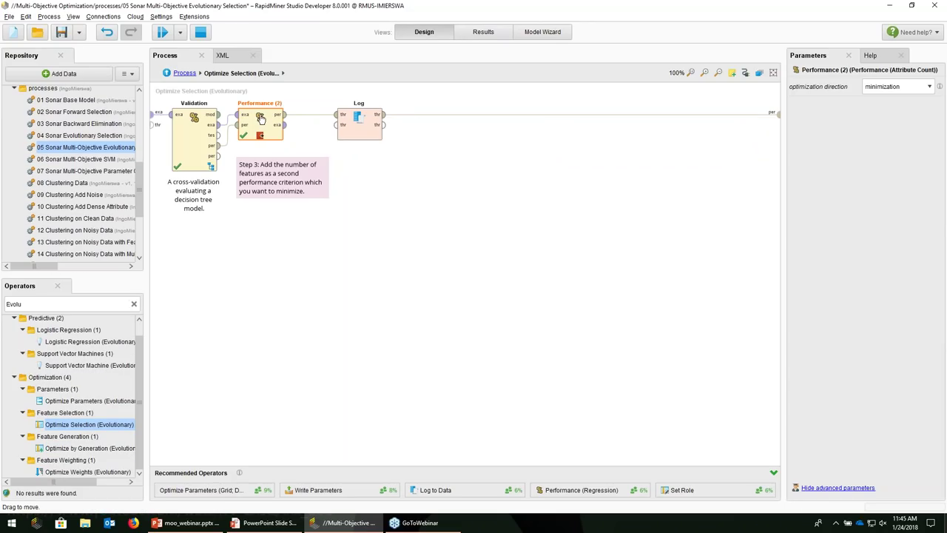
click(185, 73)
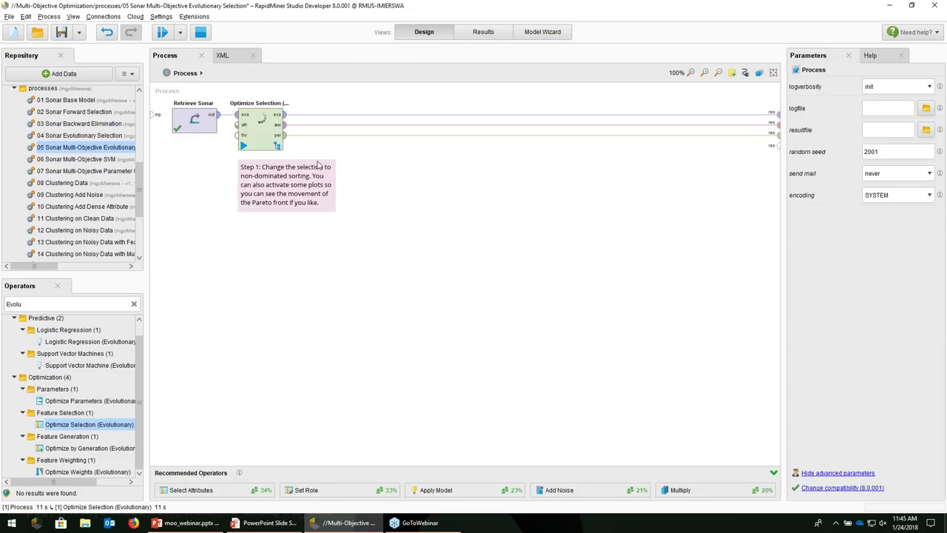
click(274, 139)
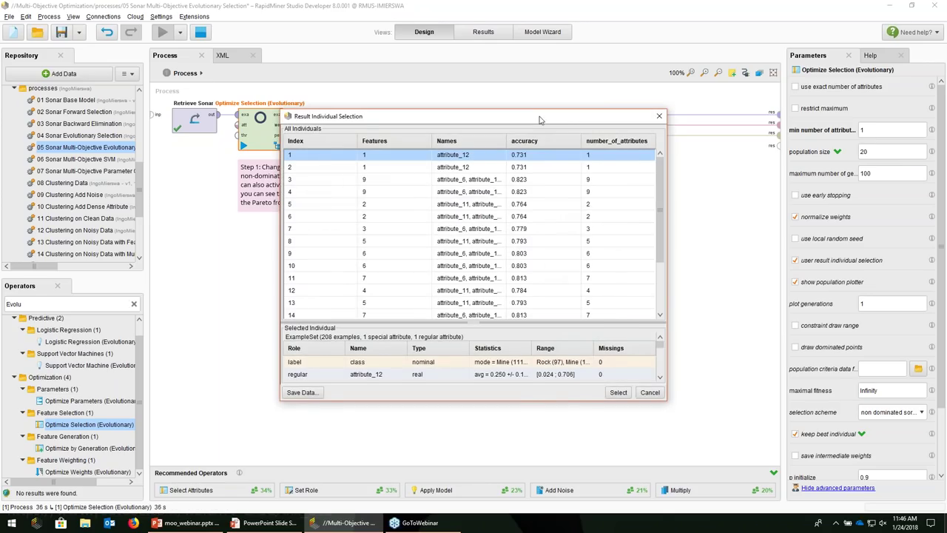
drag(620, 174, 736, 304)
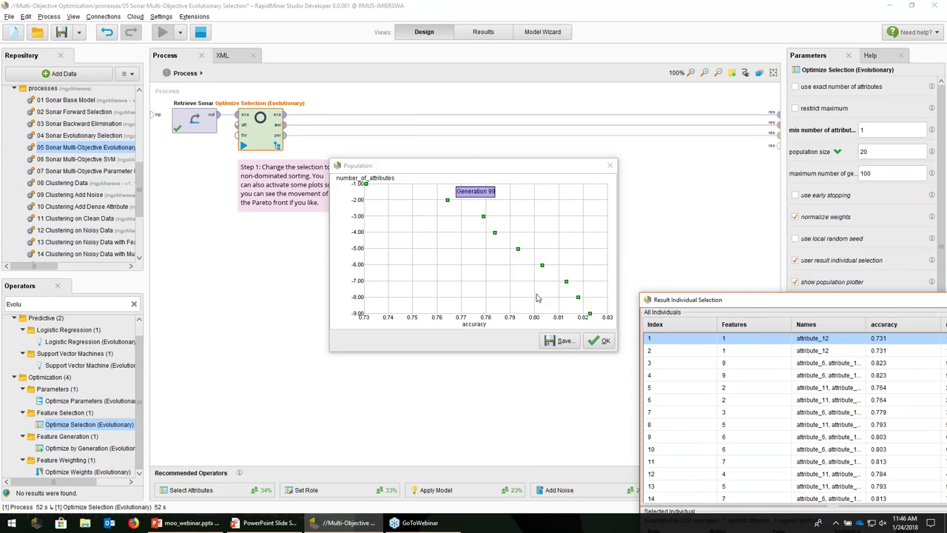
drag(804, 301, 441, 141)
Sort the result individuals by ascending Features, widening the dialog and its Names column, and inspect individuals 20 and 5.
click(385, 153)
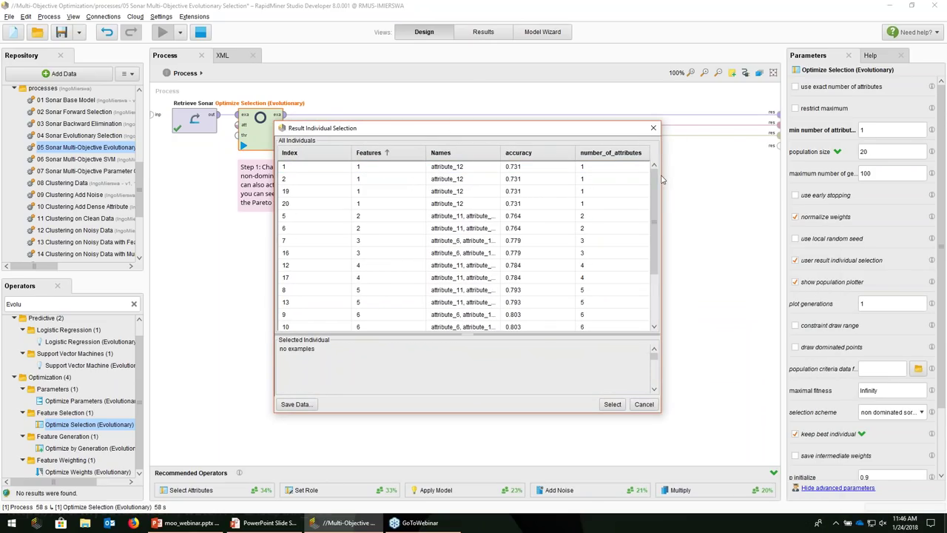
drag(663, 175, 828, 175)
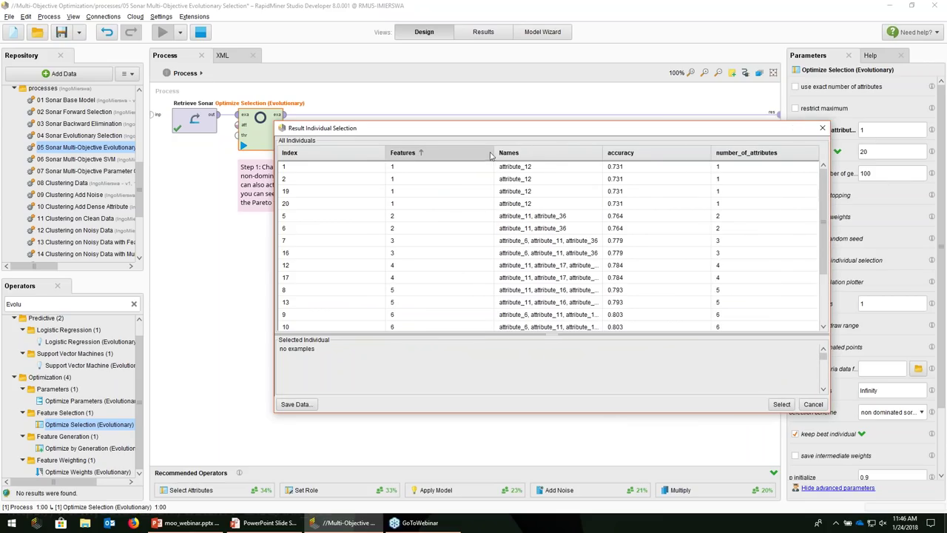
drag(490, 151, 463, 151)
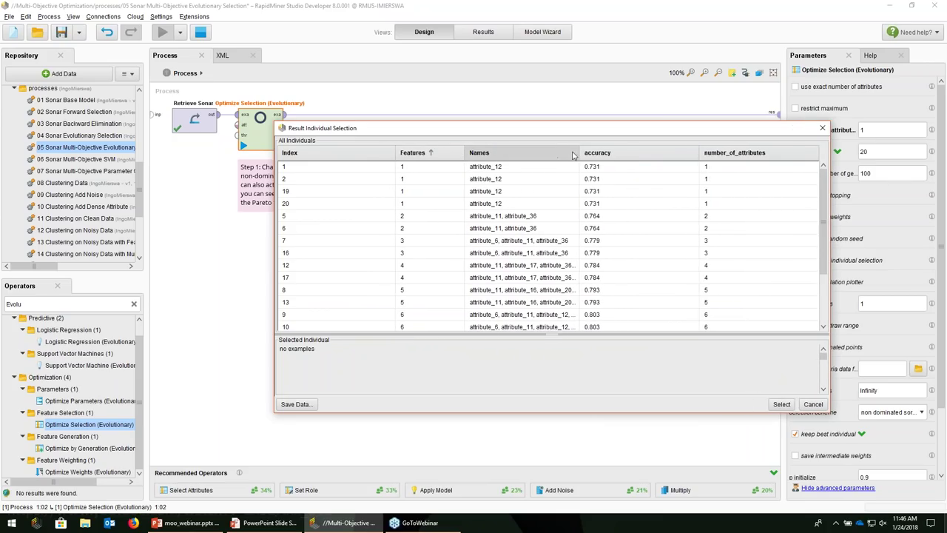
drag(584, 152, 644, 152)
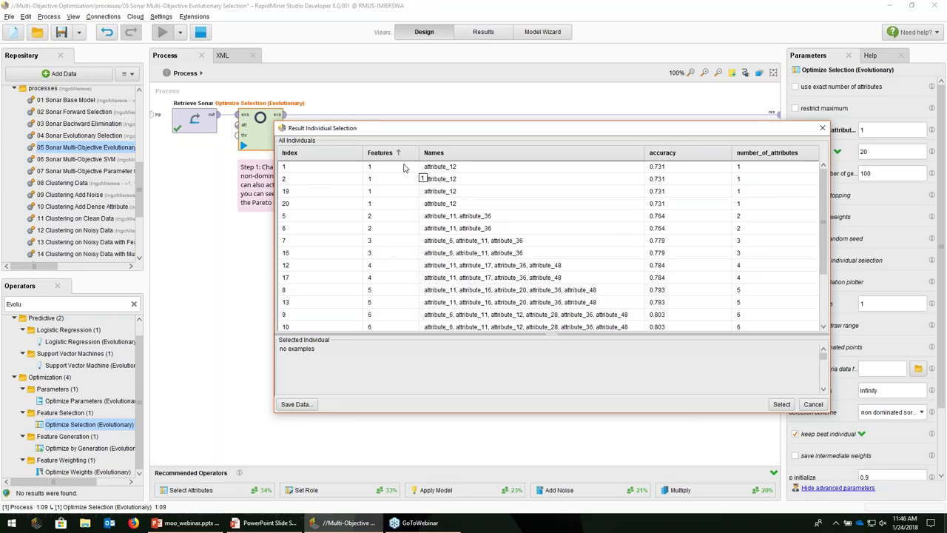
drag(457, 191, 461, 203)
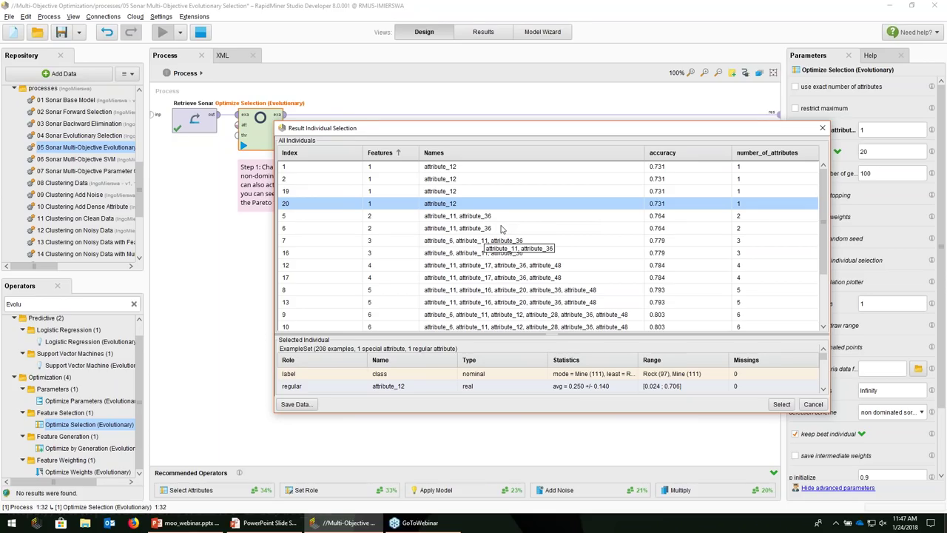
click(466, 216)
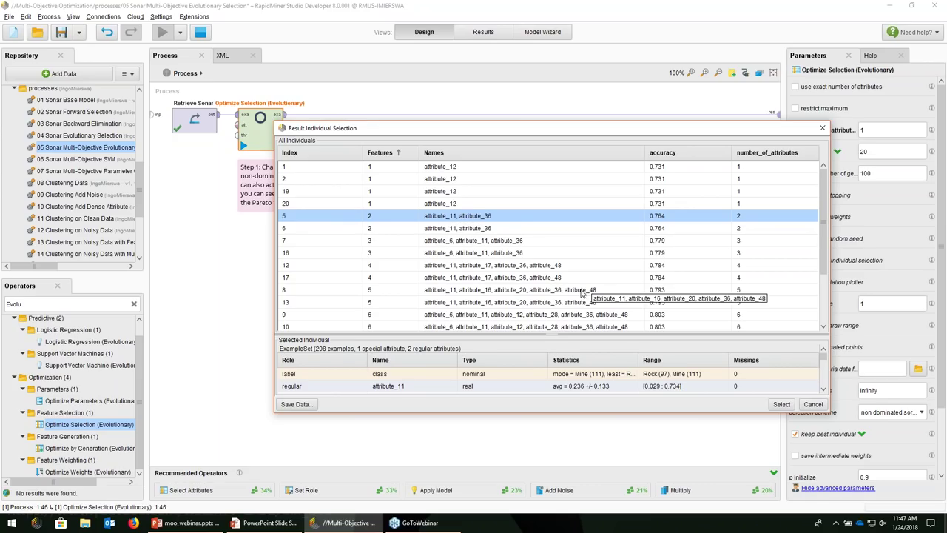
Select individual 3 with nine features as the optimization result and close the Population plot.
scroll(568, 272, down, 3)
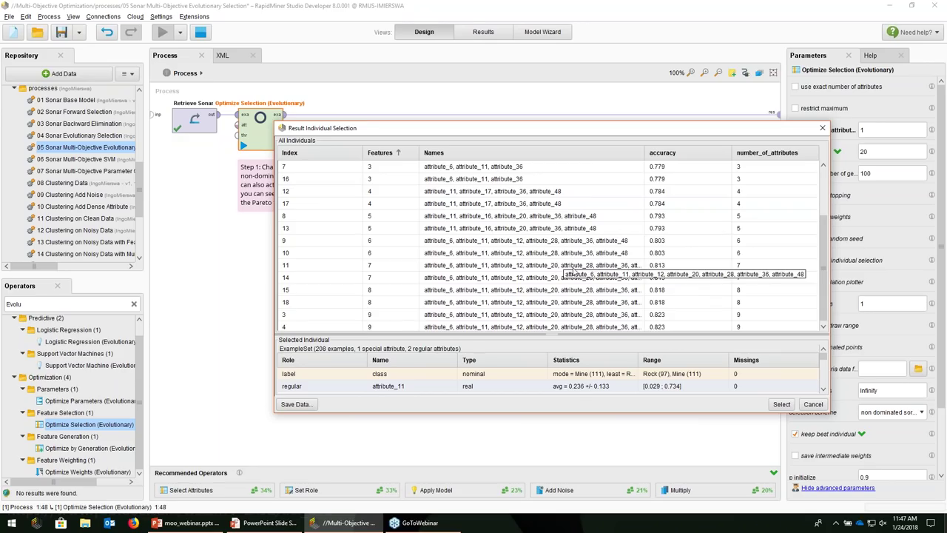
scroll(568, 272, down, 1)
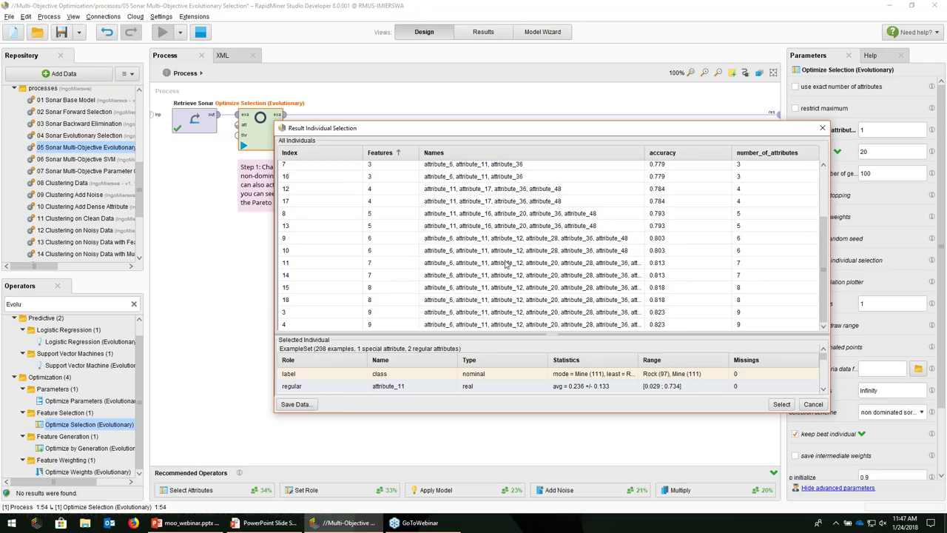
click(459, 316)
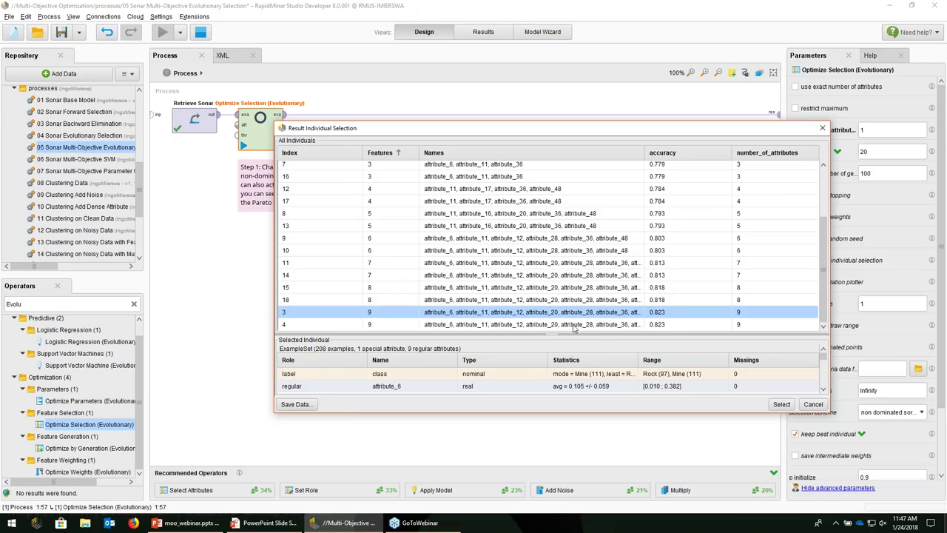
click(781, 404)
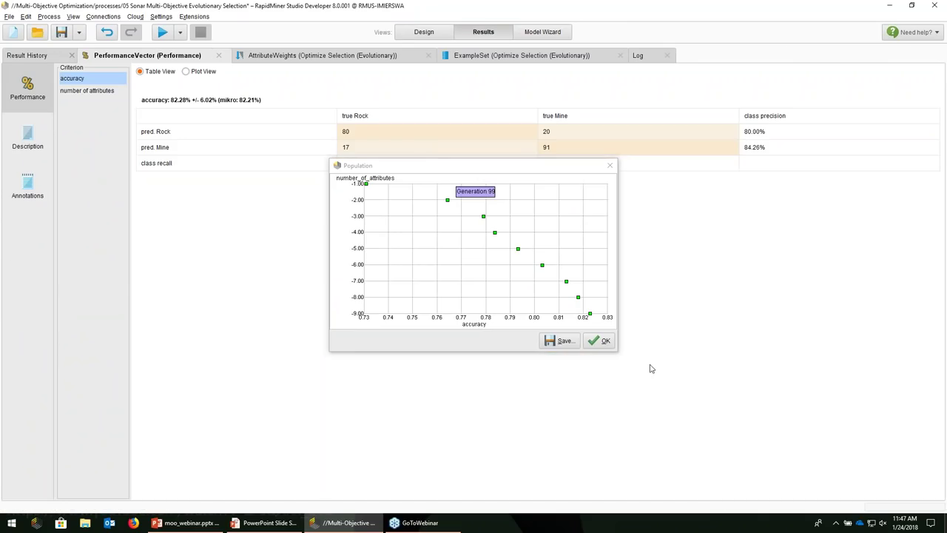
click(603, 341)
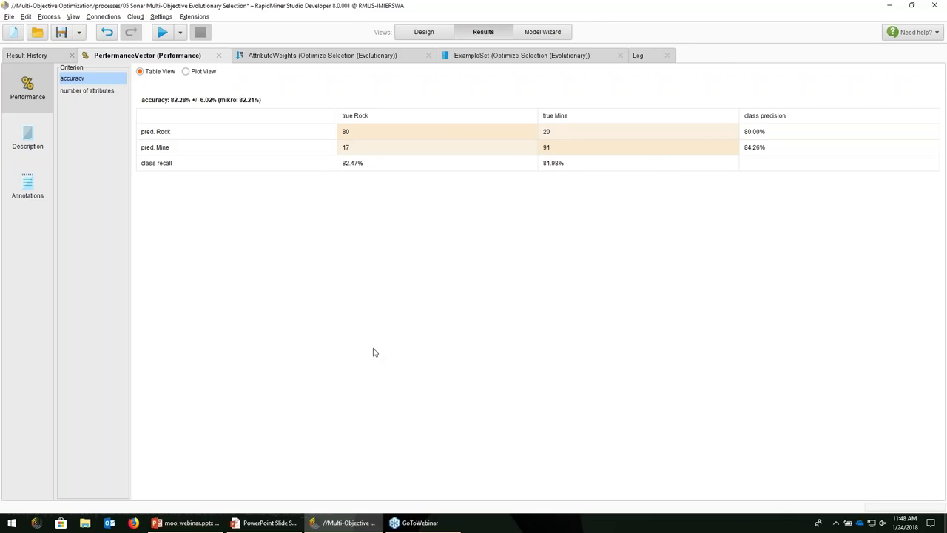
Switch to the PowerPoint slide show to view the Multi-Objective and Unsupervised Feature Selection slide, and return to RapidMiner.
key(alt+Tab)
key(Right)
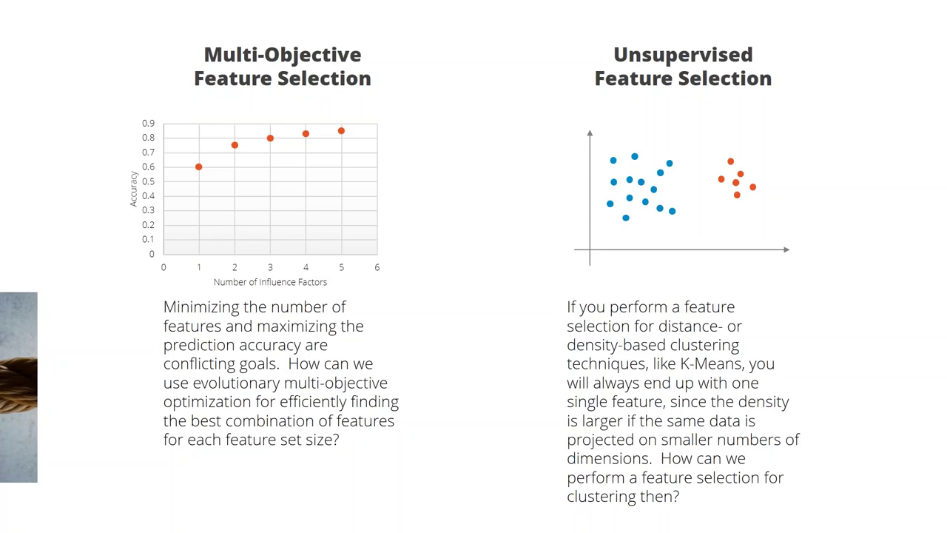
key(alt+Tab)
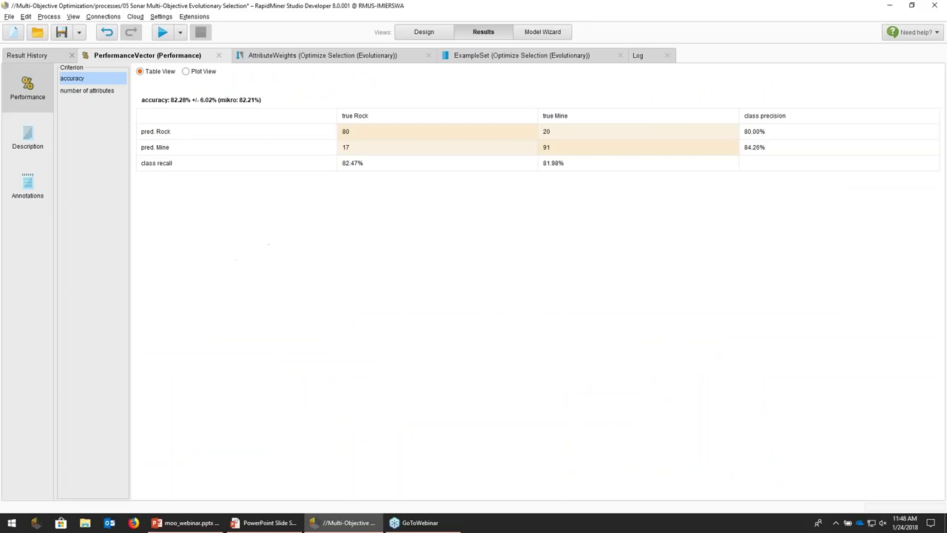
Open the process 11 Clustering on Clean Data from the repository without saving the current process.
click(412, 32)
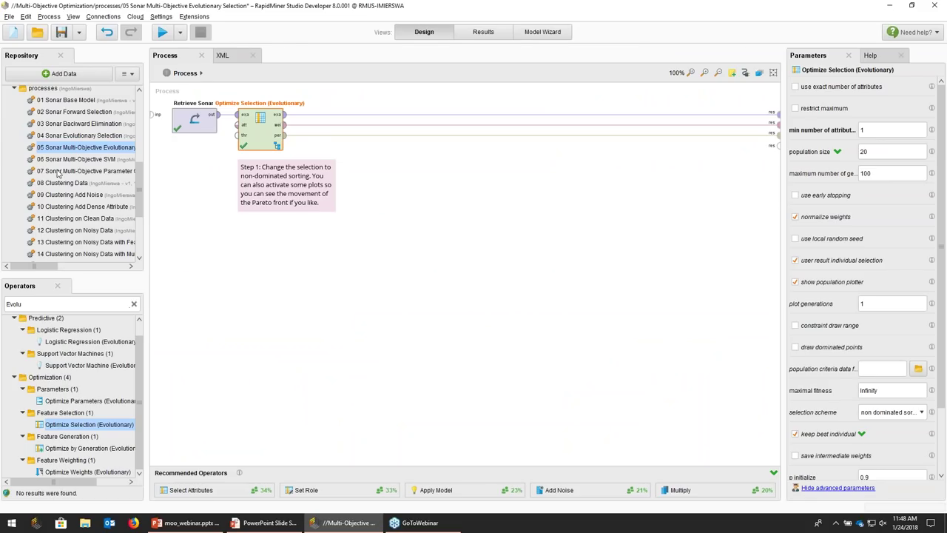
double_click(70, 220)
click(535, 280)
Run the process with a breakpoint after Retrieve Cluster Clean and view the att1 versus att2 scatter chart colored by label.
click(204, 126)
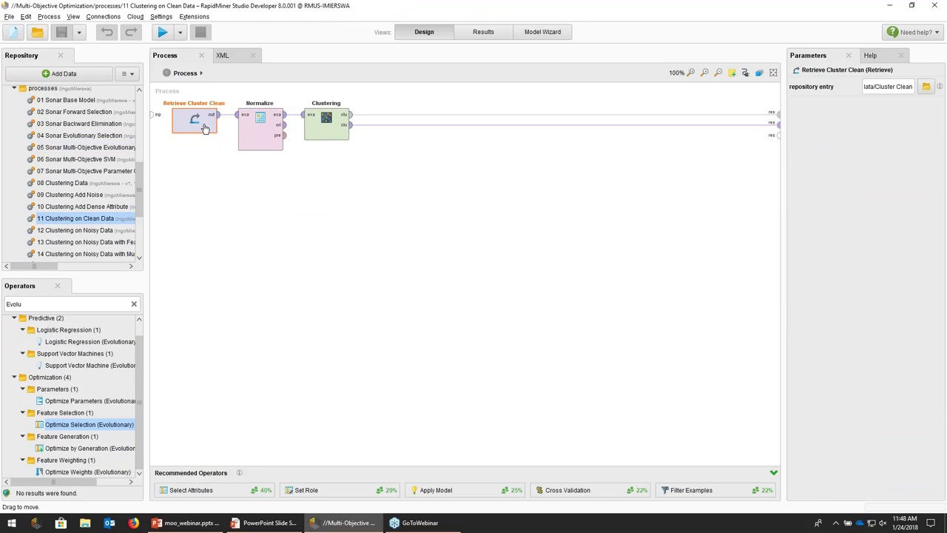
click(162, 32)
click(162, 32)
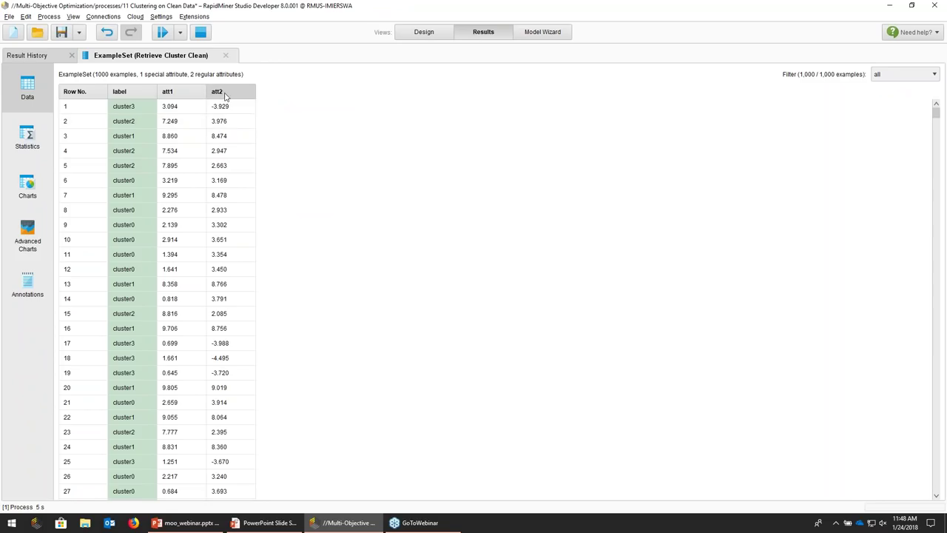
click(33, 186)
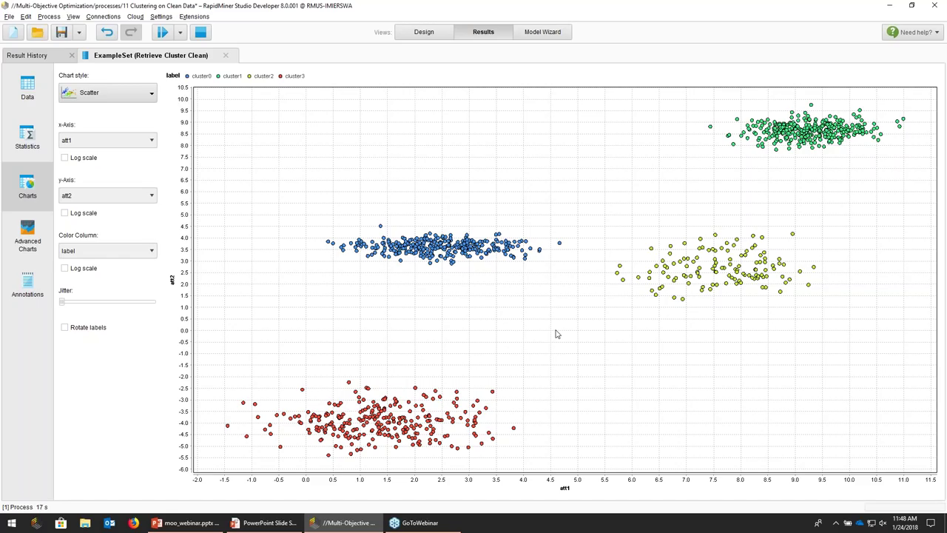
Inspect the parameters of the Normalize and k-Means Clustering operators in the design view.
click(428, 33)
click(262, 130)
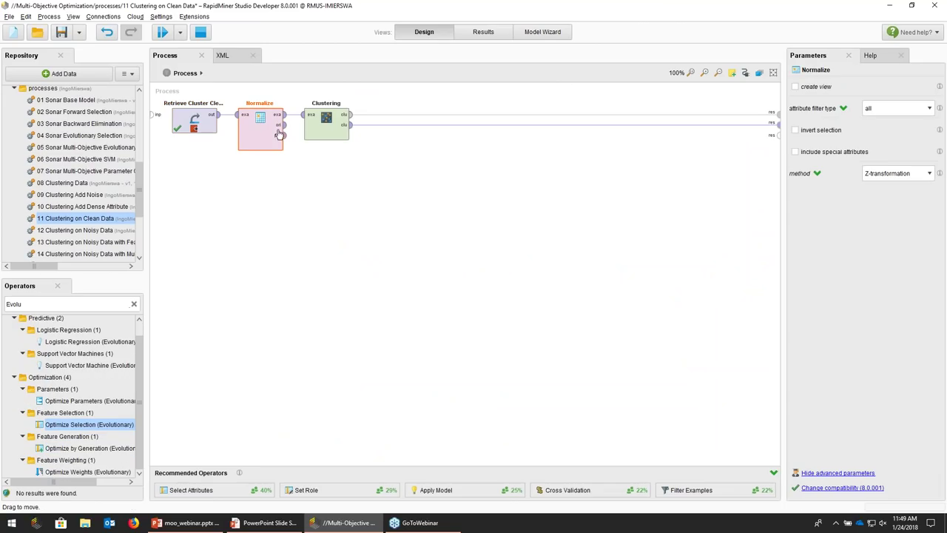
click(324, 123)
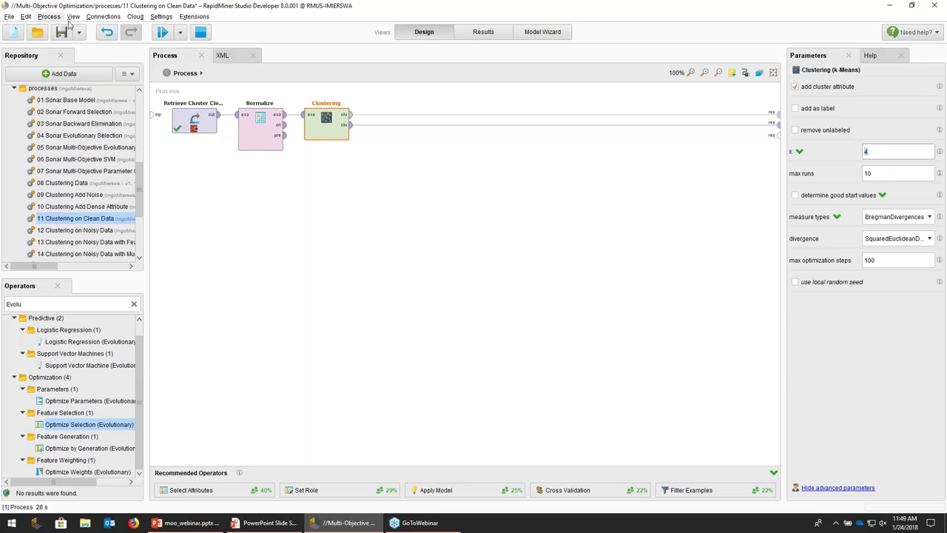
Resume the process and plot the clustered data as an att1 versus att2 scatter chart colored by cluster.
click(163, 33)
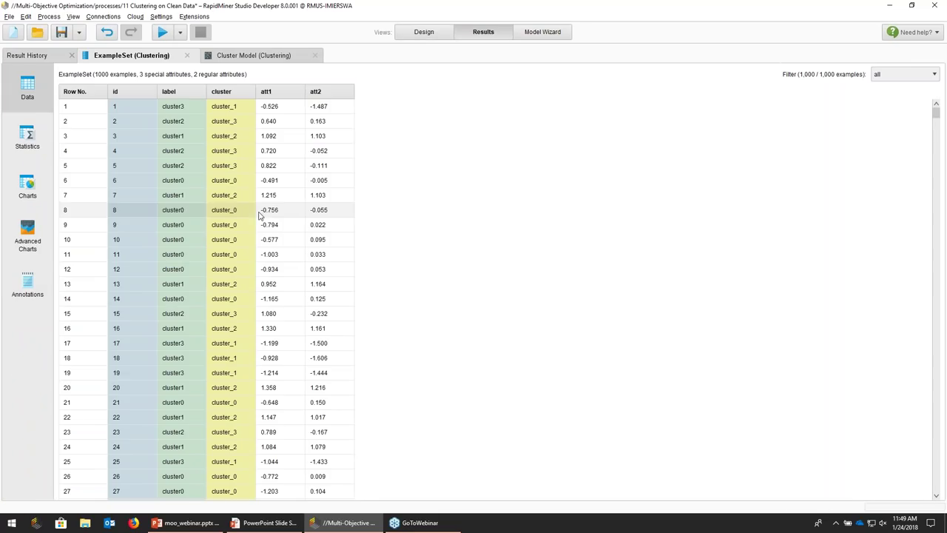
click(26, 186)
click(114, 250)
click(80, 306)
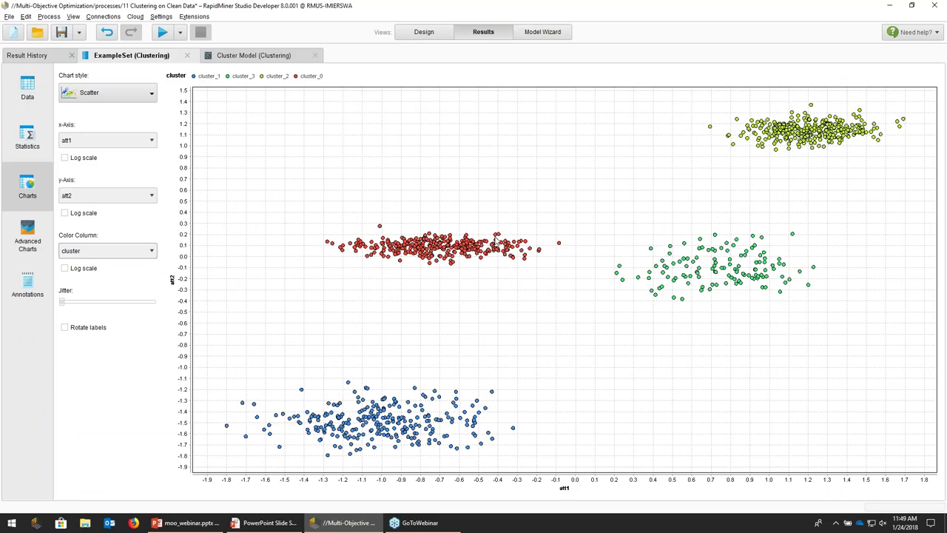
Open the process 12 Clustering on Noisy Data from the repository without saving changes to the clean data process.
click(414, 34)
double_click(97, 232)
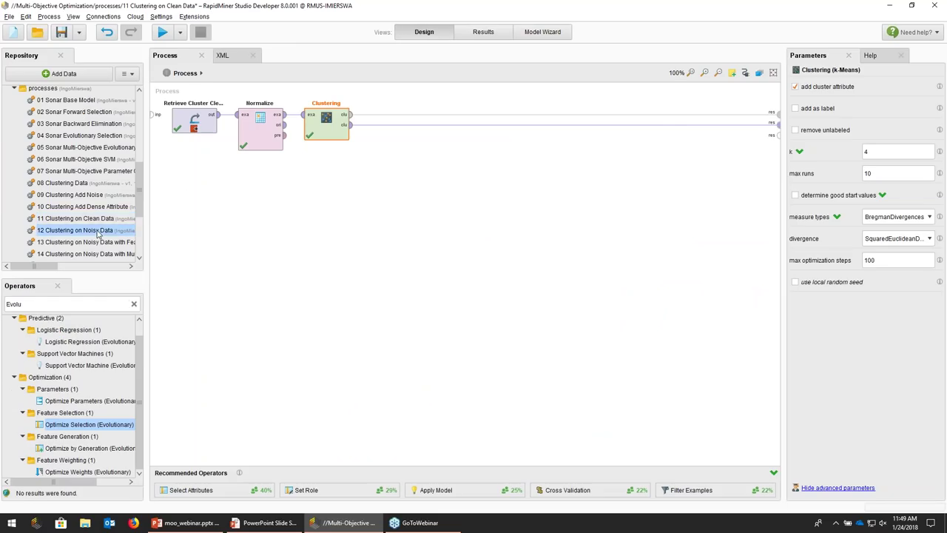
click(538, 279)
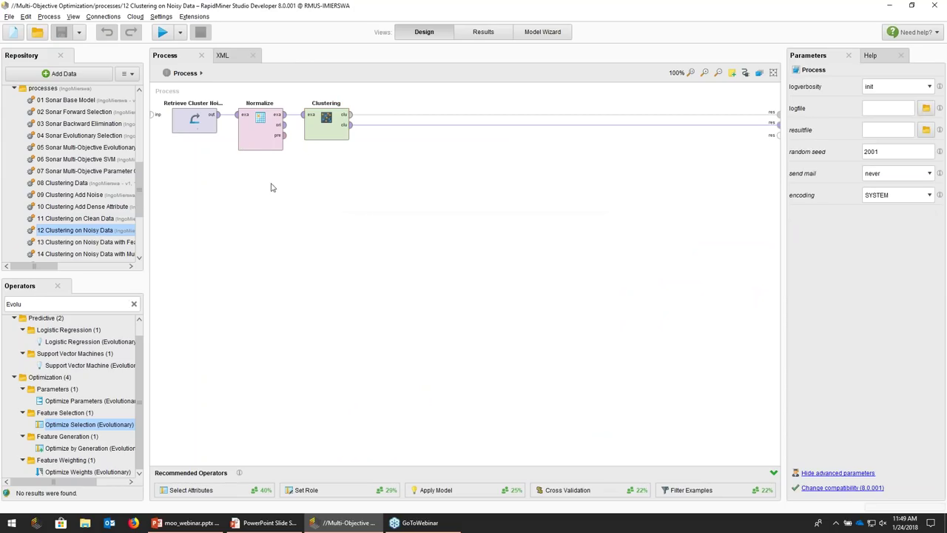
Run the process with a breakpoint after Retrieve Cluster Noise and compare the att1 and att2 columns with the random columns.
click(196, 127)
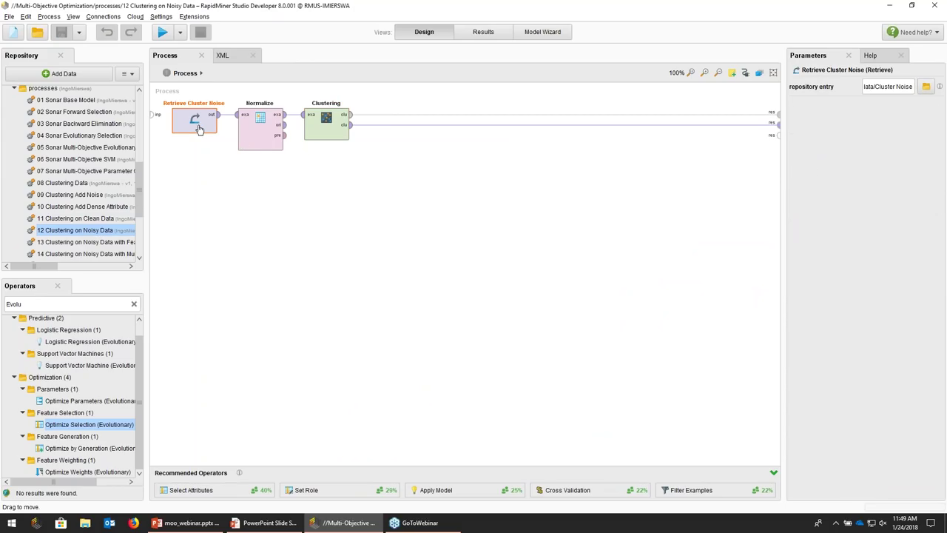
key(F11)
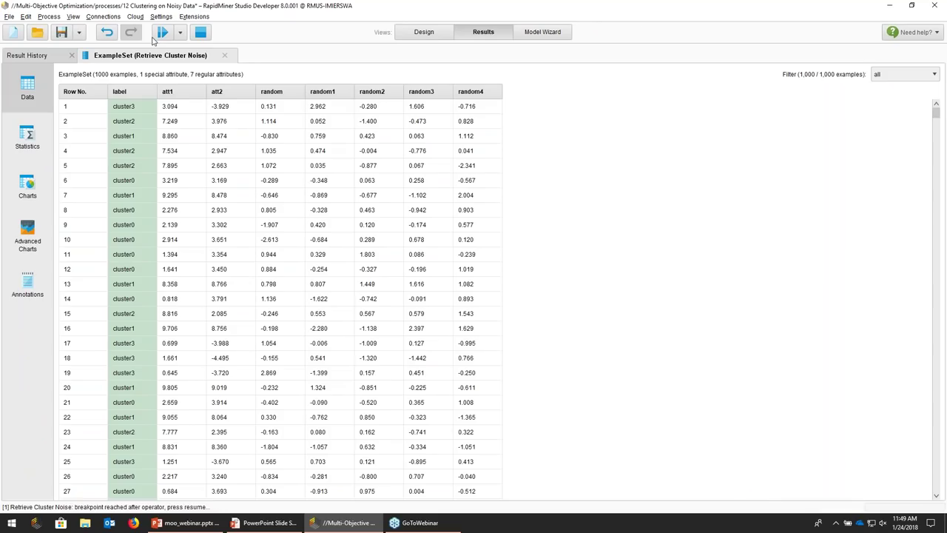
drag(191, 120, 256, 344)
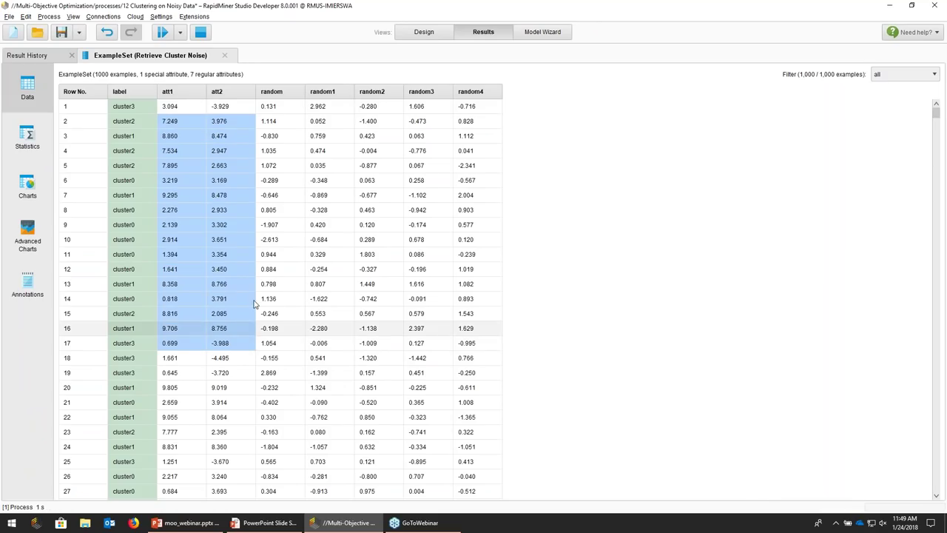
drag(271, 140, 481, 312)
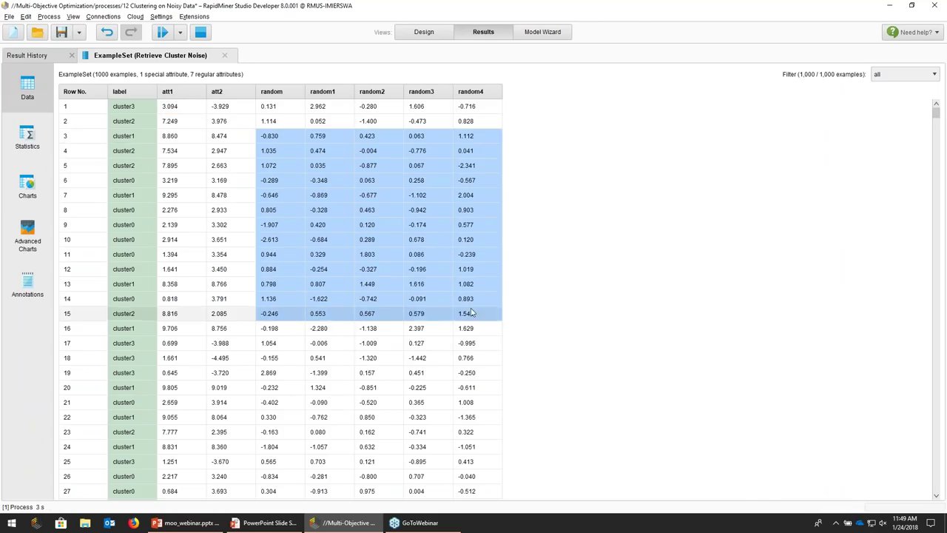
Chart the noisy data as a scatter plot, setting the x-axis to random1 and the y-axis to random3, and resume the process.
click(28, 181)
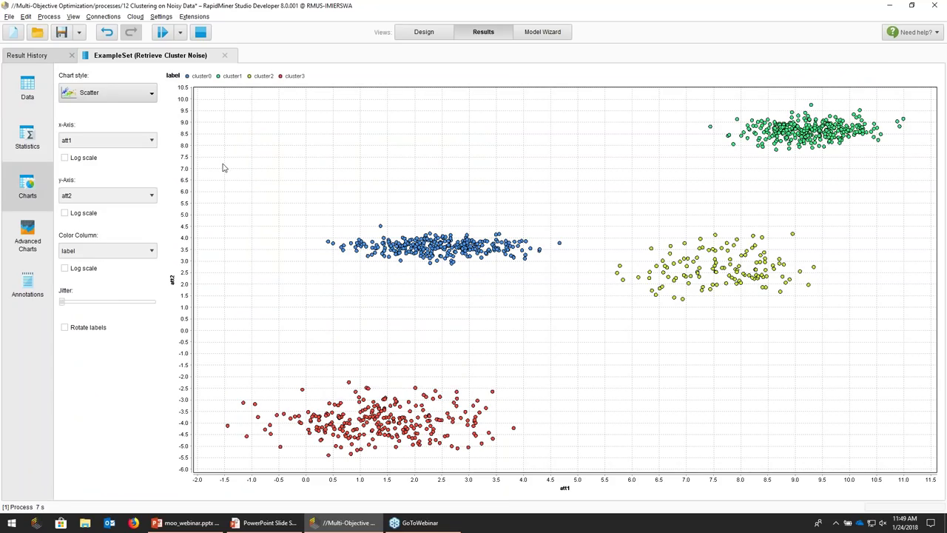
click(148, 140)
click(106, 179)
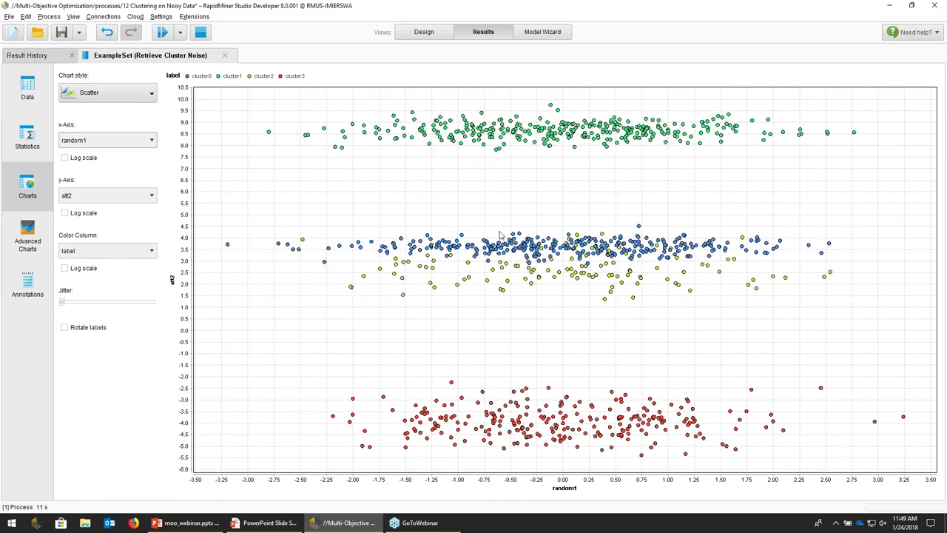
click(108, 250)
click(102, 250)
click(111, 196)
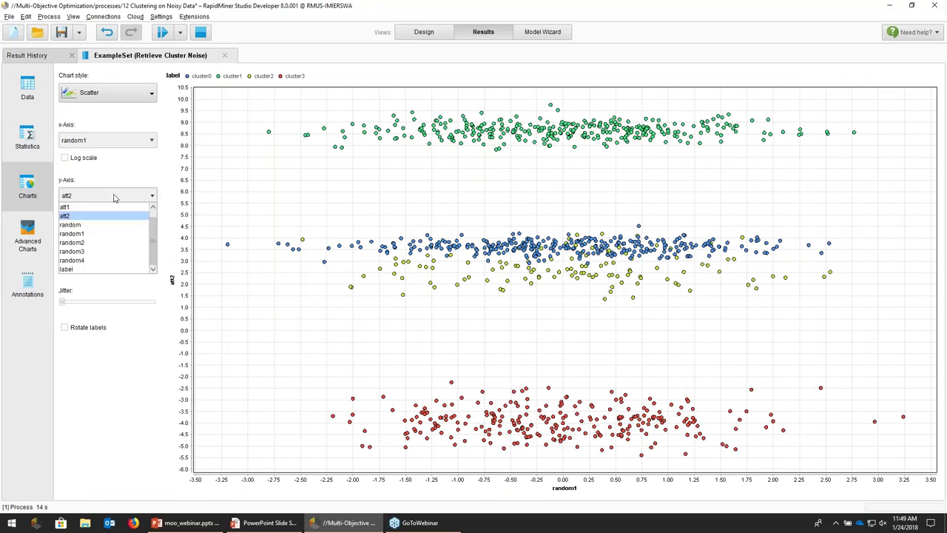
click(90, 254)
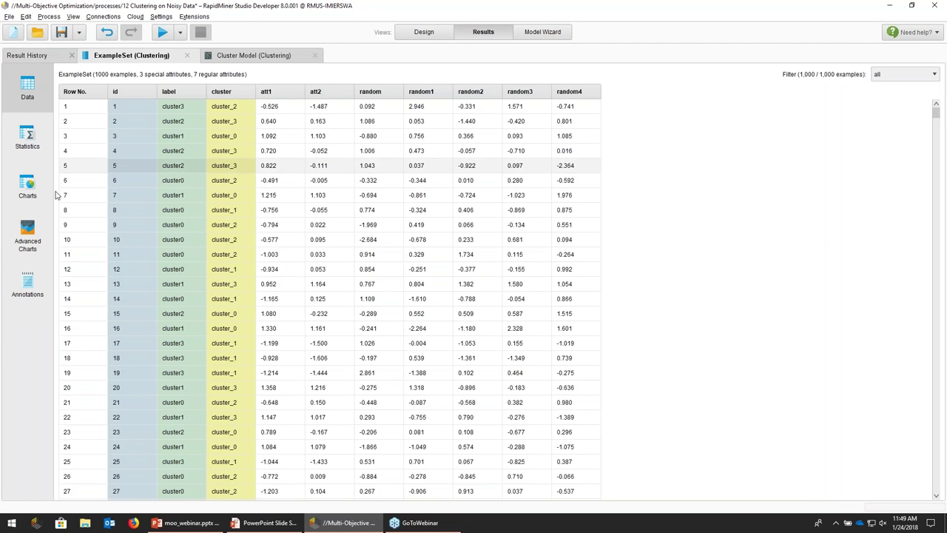
Plot the noisy clustering result as an att1 versus att2 scatter chart colored by cluster.
click(28, 190)
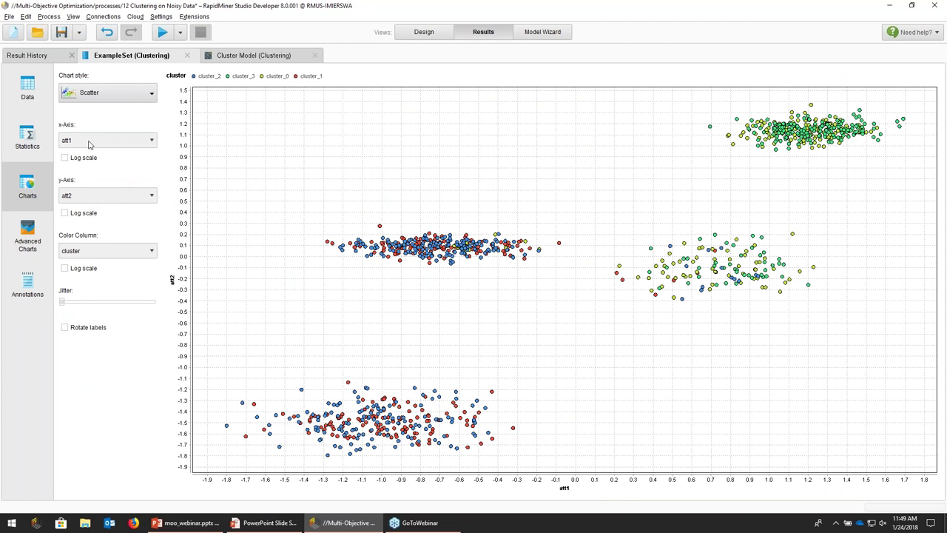
click(94, 251)
click(70, 324)
Set the cluster chart's x-axis to random1 and its y-axis to random3.
click(114, 145)
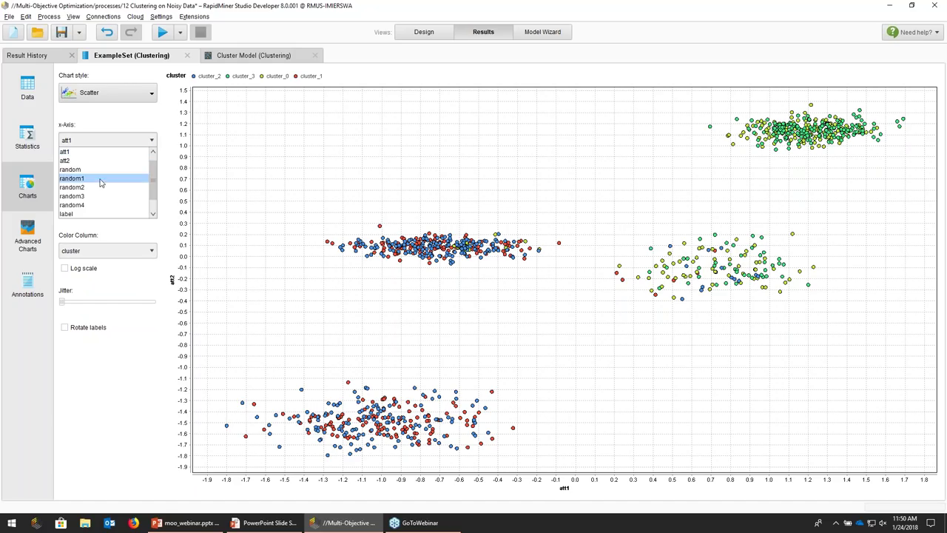
click(100, 182)
click(98, 196)
click(94, 244)
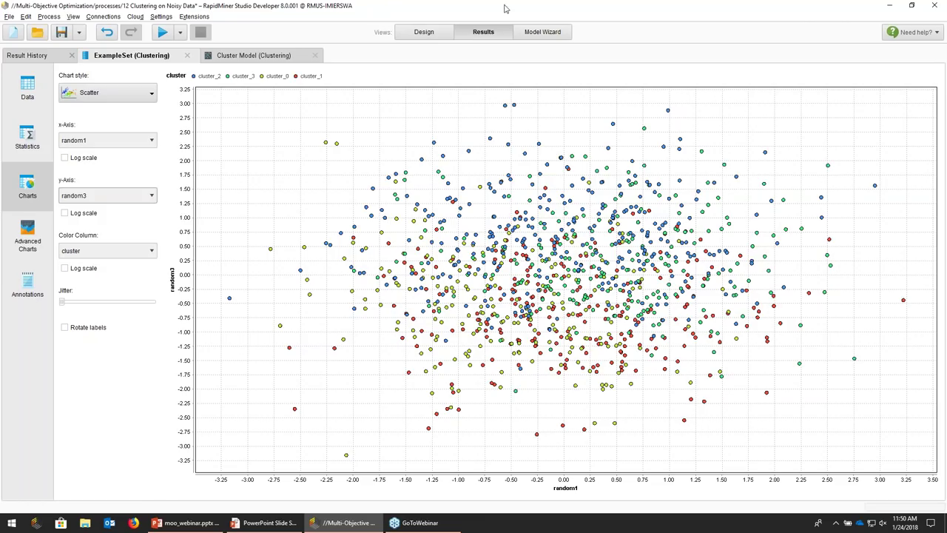
Open the process 13 Clustering on Noisy Data with Feature Selection without saving changes to process 12.
click(424, 32)
scroll(59, 185, down, 2)
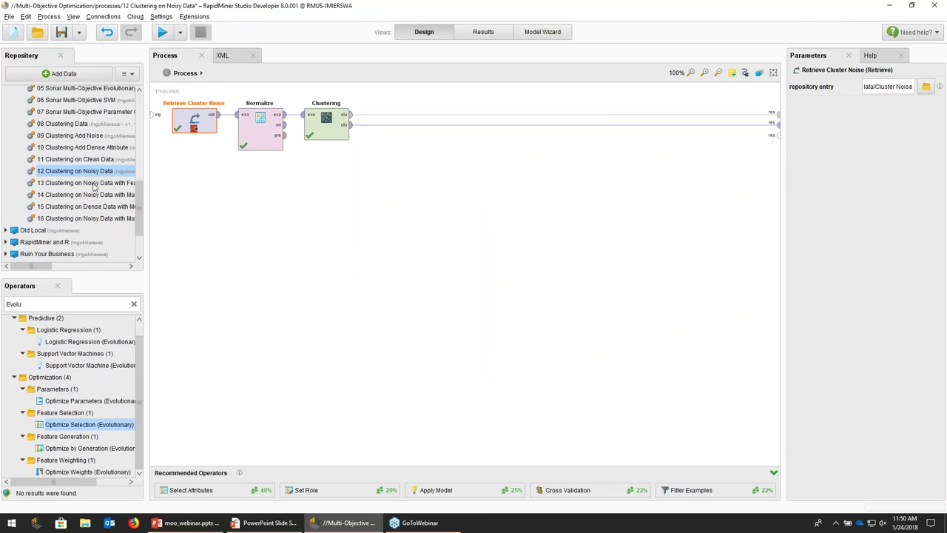
mouse_move(49, 266)
mouse_down()
mouse_move(65, 266)
mouse_move(49, 267)
mouse_up()
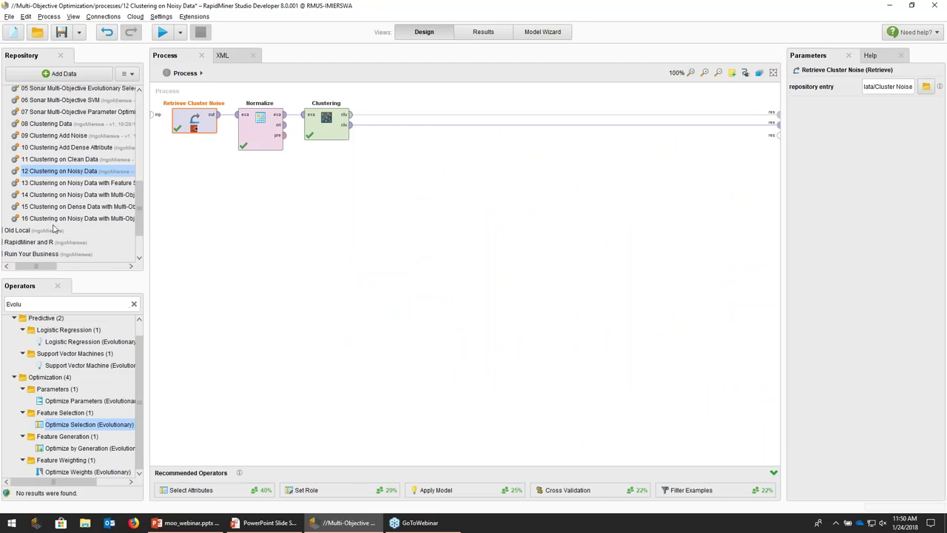
double_click(74, 186)
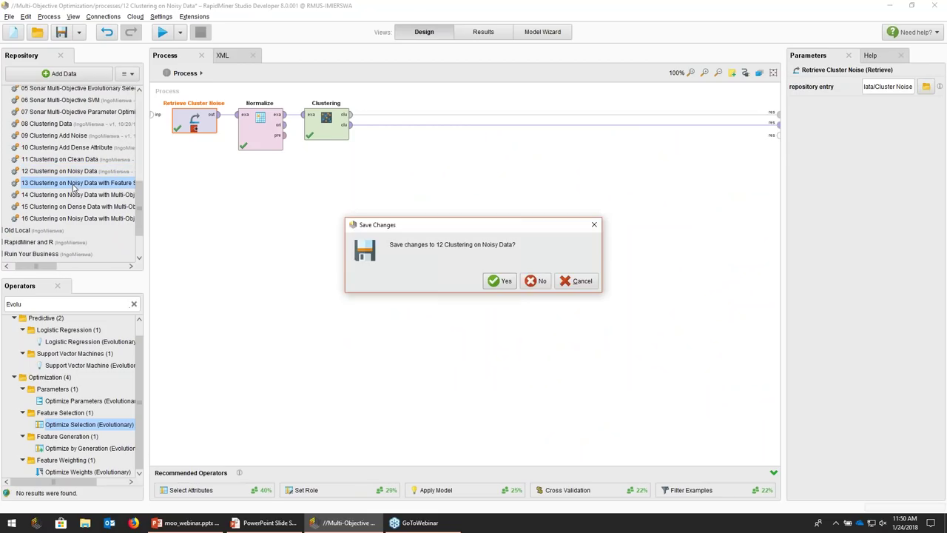
click(532, 284)
Inspect the Optimize Selection (Evolutionary) parameters, run the process, and examine the Davies Bouldin performance value.
click(326, 130)
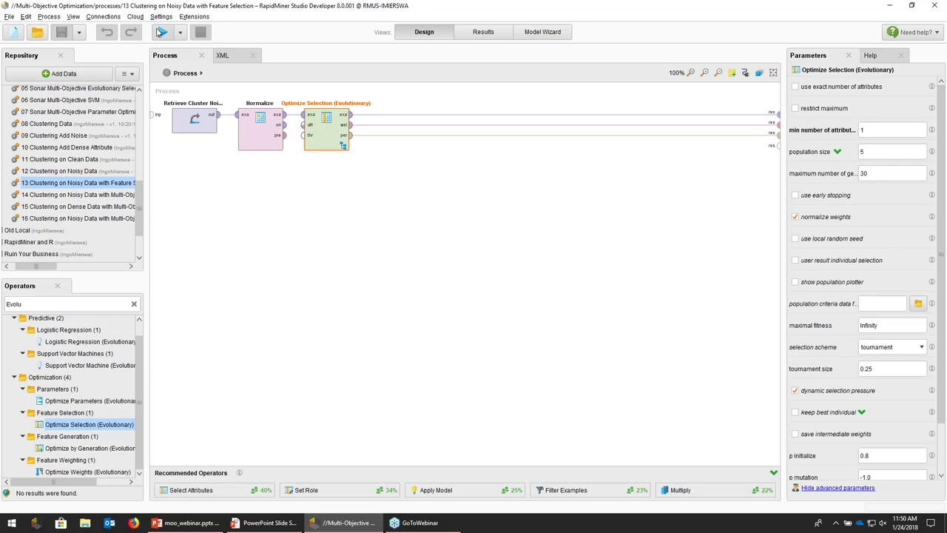
click(162, 32)
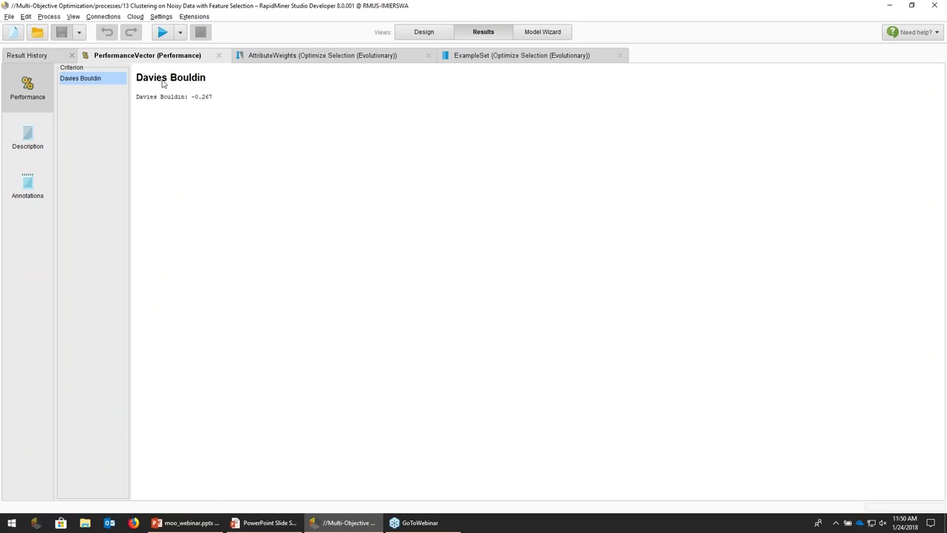
drag(190, 96, 215, 97)
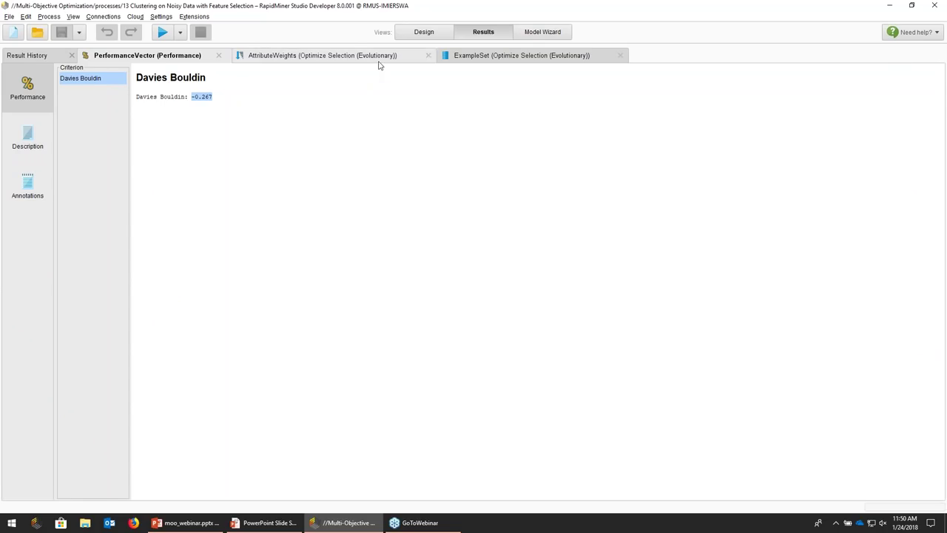
Examine the optimized ExampleSet's remaining attribute column and the AttributeWeights result.
click(459, 56)
drag(182, 110, 182, 344)
click(323, 56)
click(530, 56)
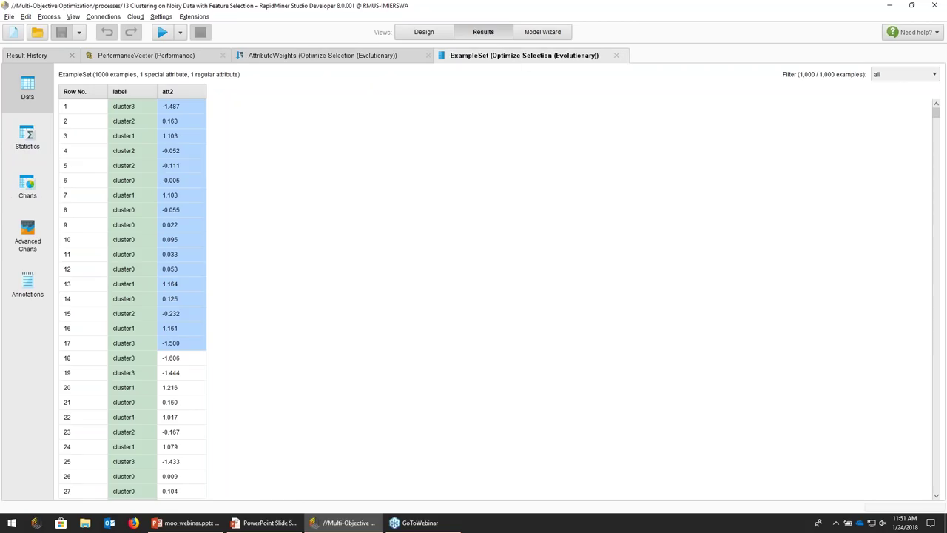
Plot the ExampleSet as a scatter chart with att2 on both axes and label as the color column.
click(30, 189)
click(92, 95)
click(87, 135)
click(103, 140)
click(97, 164)
click(92, 196)
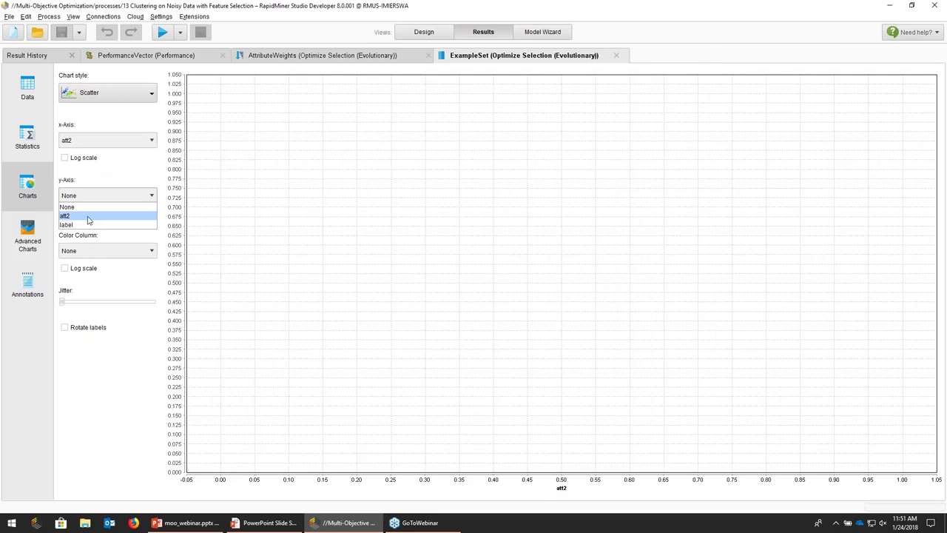
click(84, 216)
click(97, 252)
click(76, 280)
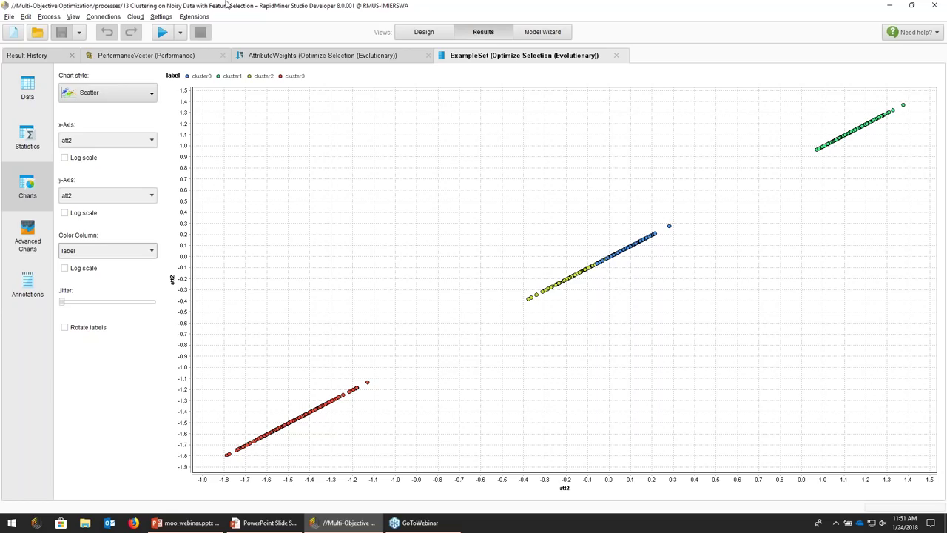
Open the process 14 Clustering on Noisy Data with Multi-Objective Feature Selection and inspect its Optimize Selection (Evolutionary) parameters.
click(424, 32)
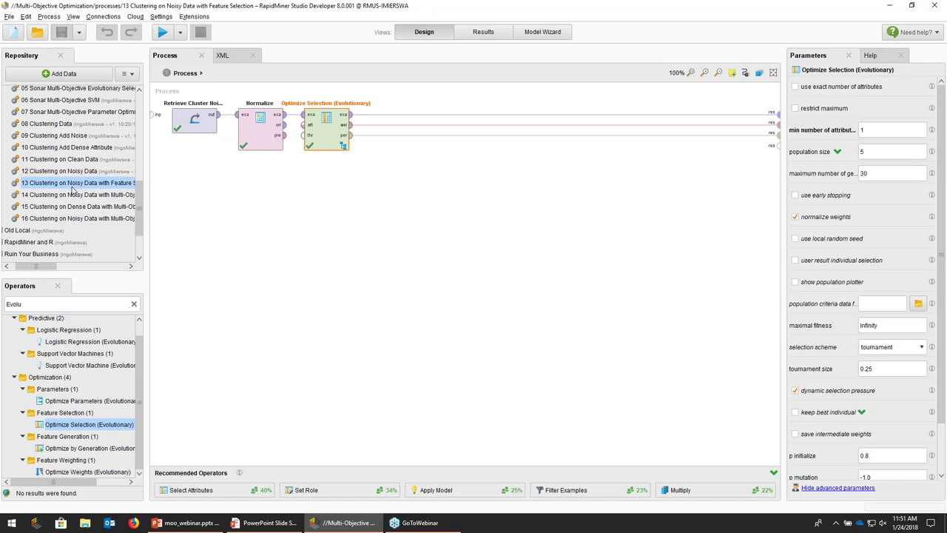
double_click(74, 194)
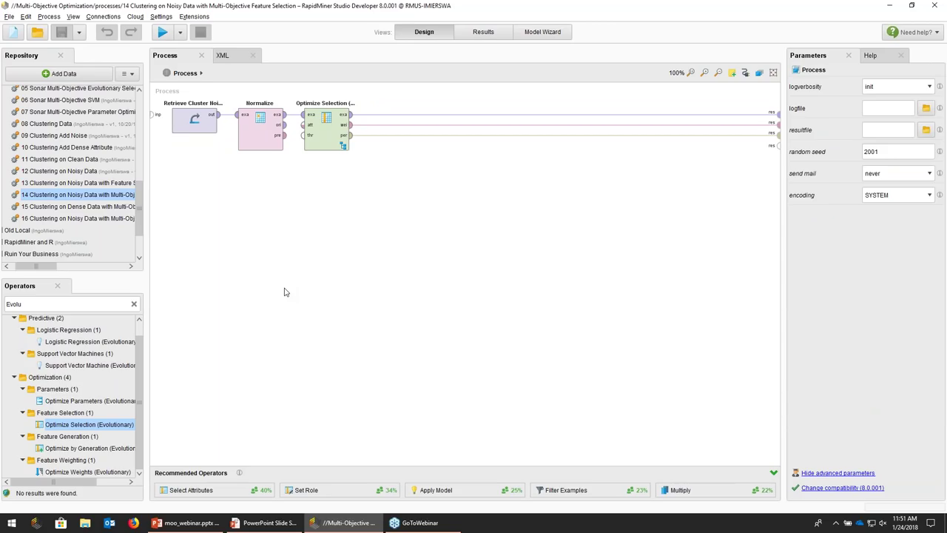
click(336, 152)
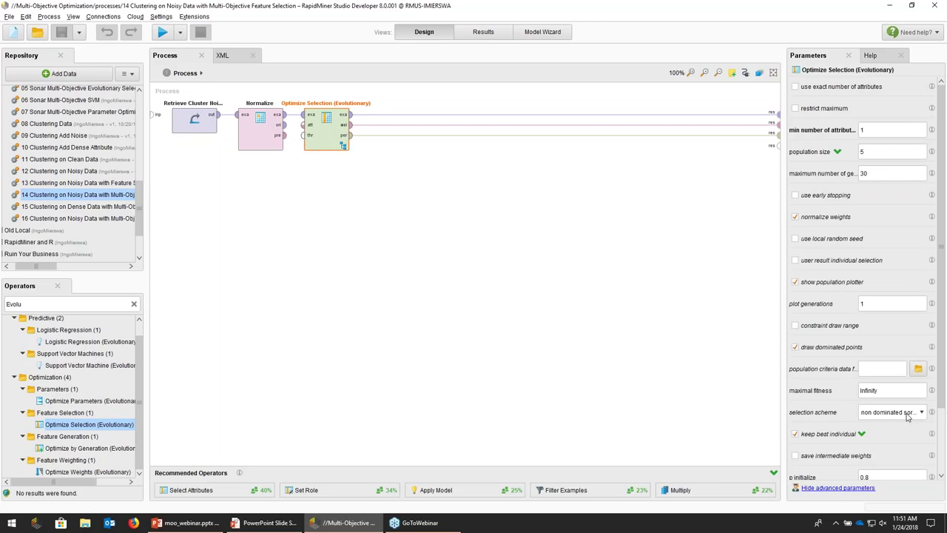
Run the process, dismiss the Population plot, and examine the AttributeWeights result.
click(161, 32)
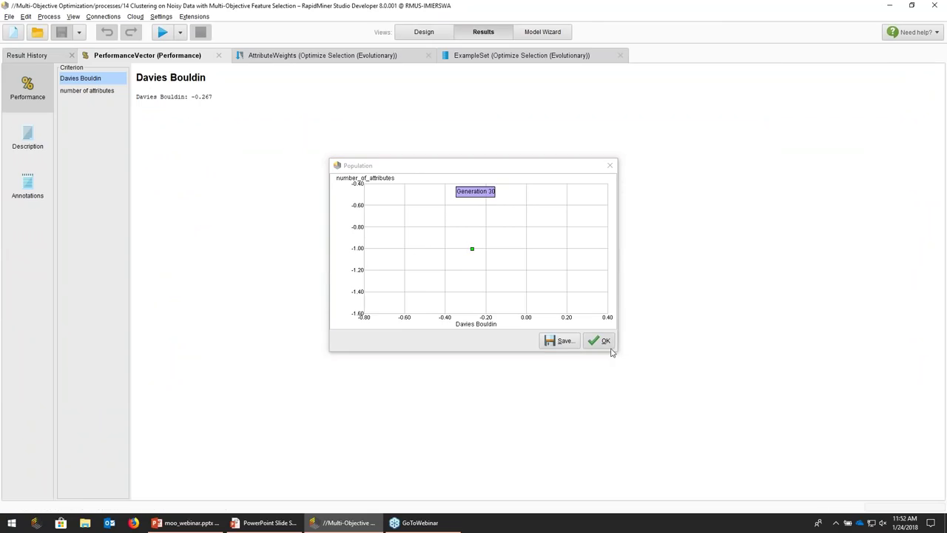
click(603, 339)
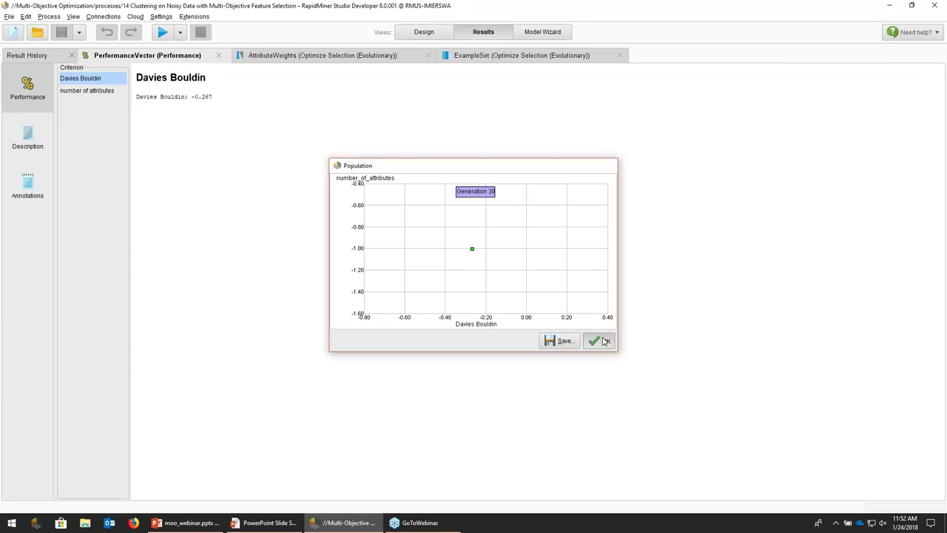
click(347, 59)
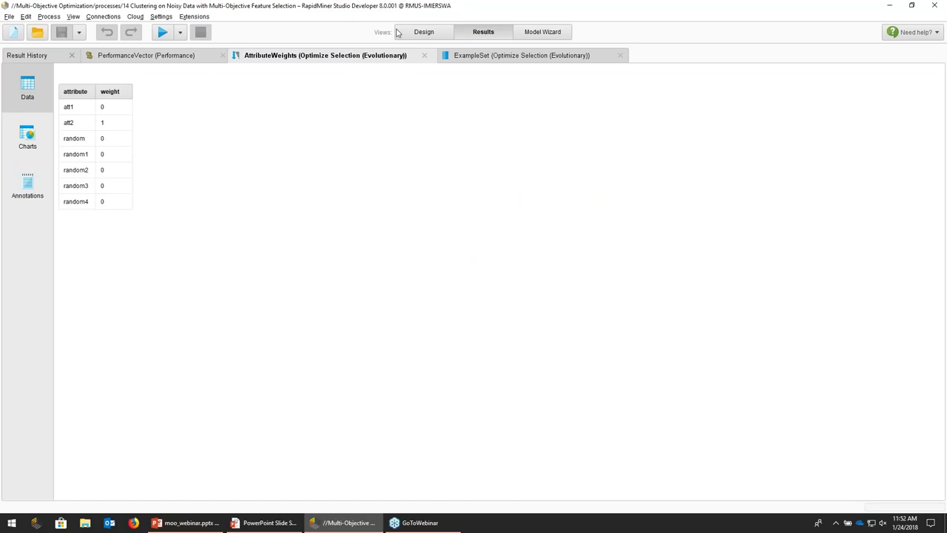
Open process 16 Clustering on Noisy Data with Multi-Objective Feature Selection (Maximize Number) and inspect both Performance operators inside Optimize Selection (Evolutionary).
click(424, 32)
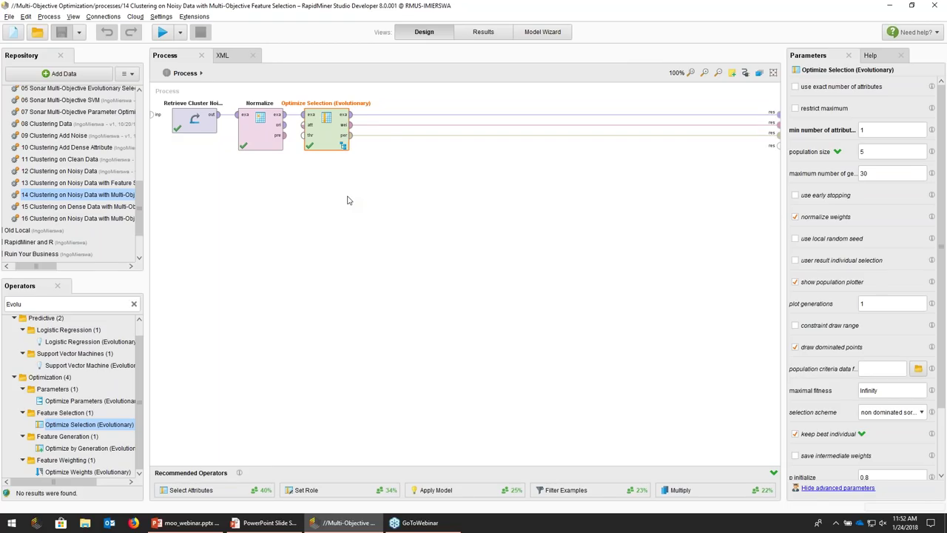
click(80, 219)
double_click(79, 219)
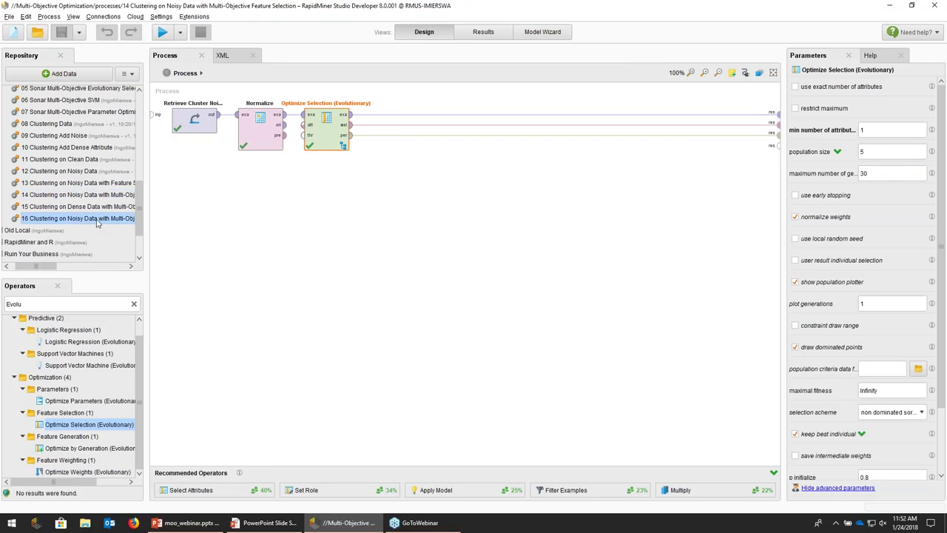
double_click(325, 129)
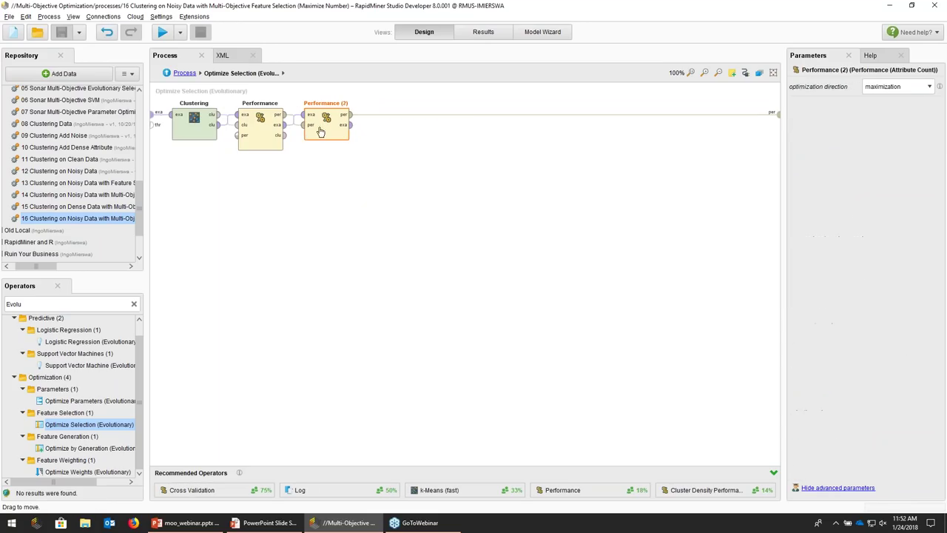
click(260, 141)
click(326, 133)
Run the process, sort the resulting individuals by ascending number of features, and inspect the two single-feature individuals.
click(160, 34)
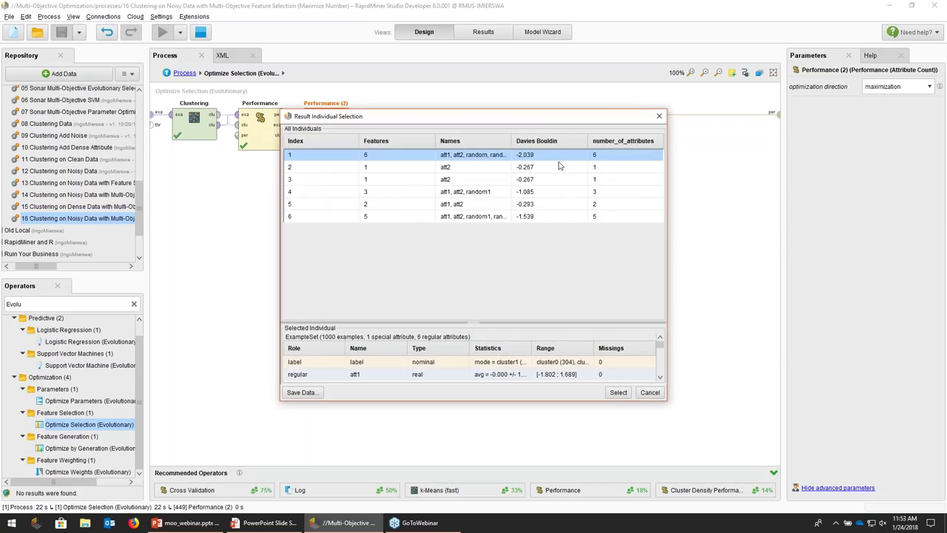
click(376, 142)
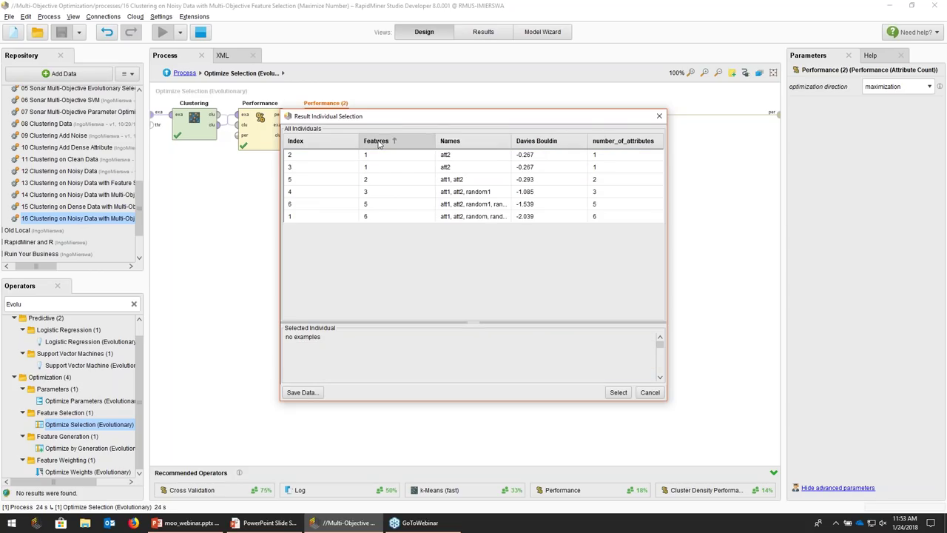
click(455, 158)
click(451, 167)
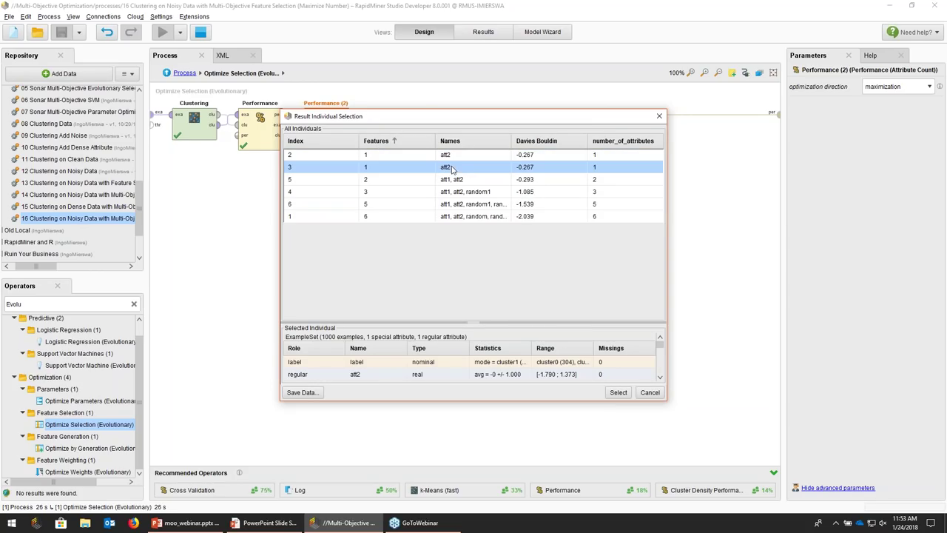
click(375, 156)
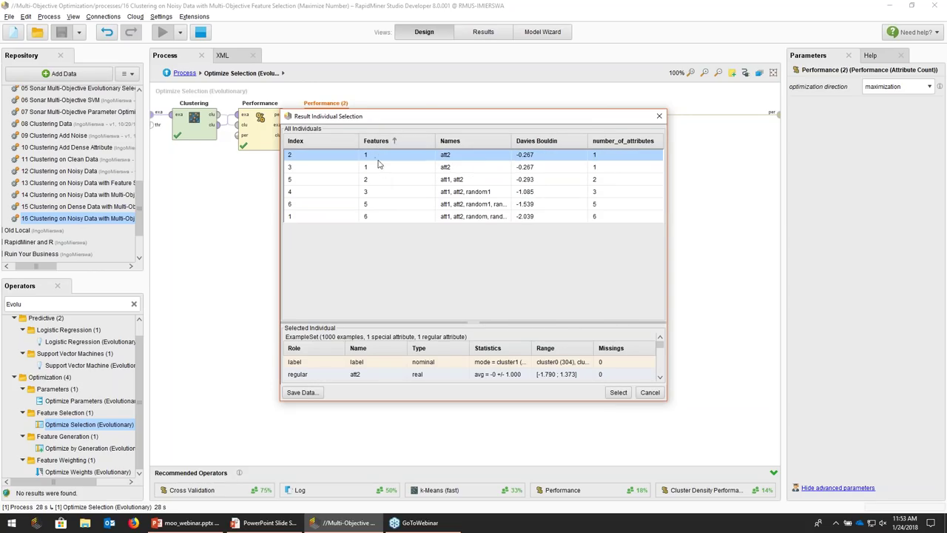
Compare the Davies Bouldin values of the two- and three-feature individuals in the table and on the Population plot.
click(459, 181)
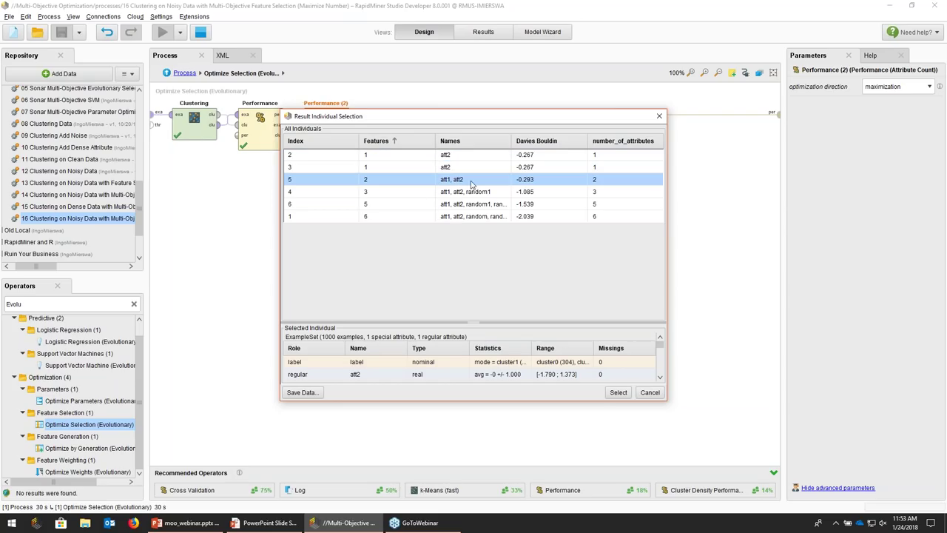
click(486, 194)
click(543, 183)
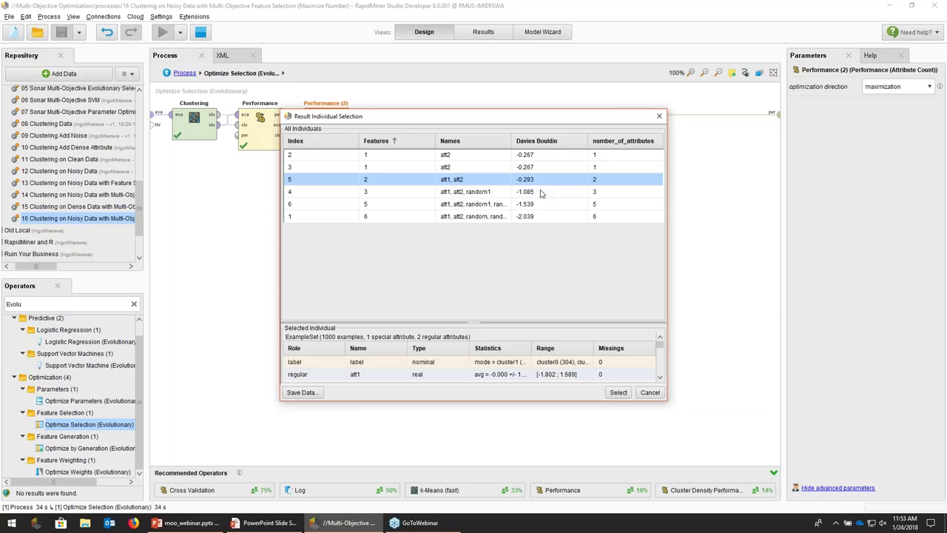
click(542, 192)
key(Up)
key(Up)
key(Up)
key(Down)
key(Down)
click(540, 194)
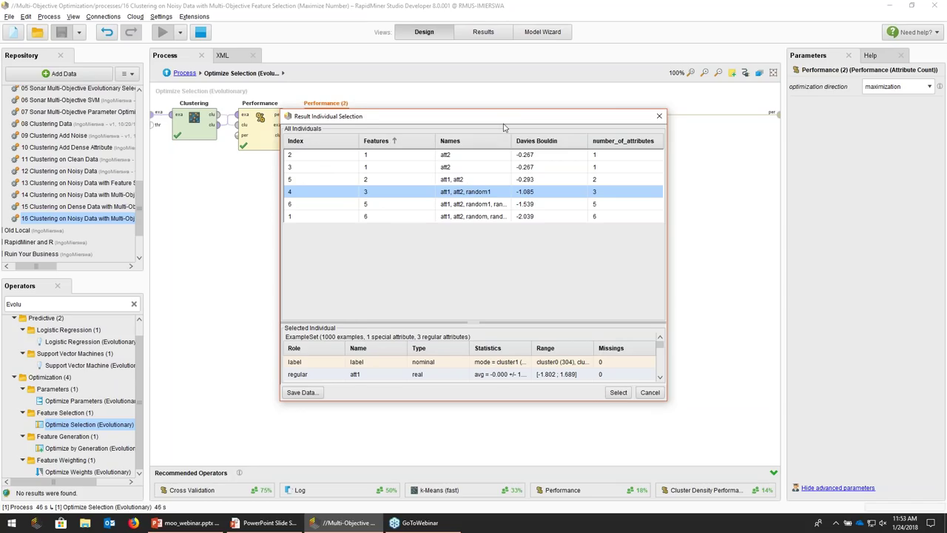
drag(507, 121, 892, 140)
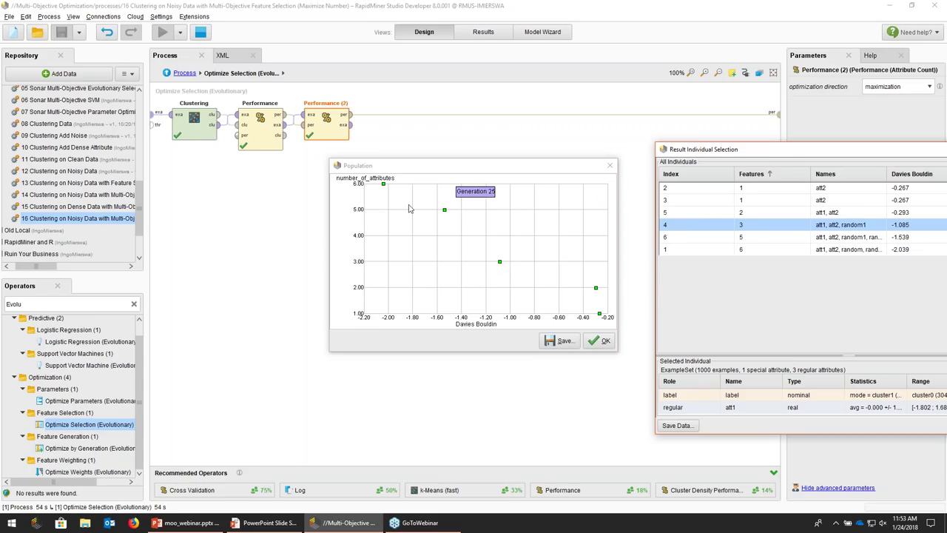
drag(764, 153, 362, 122)
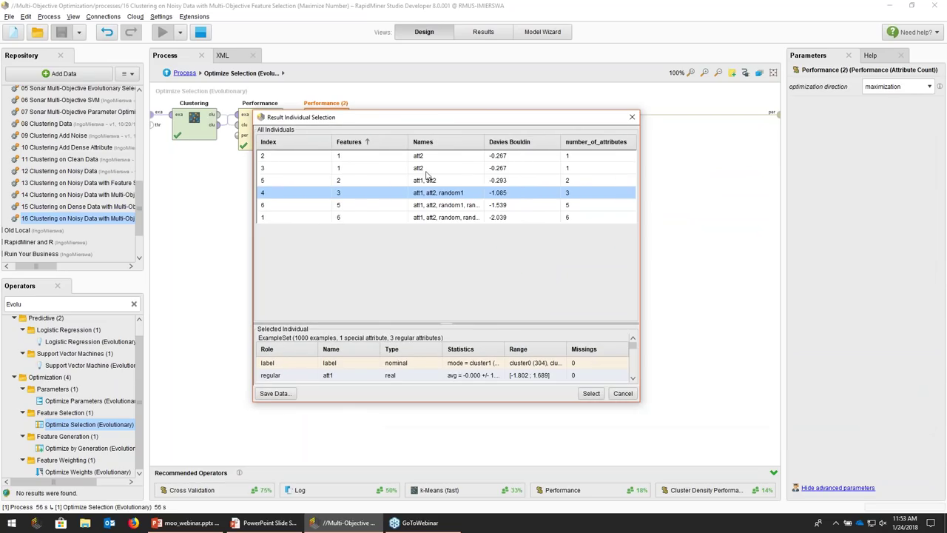
Choose the individual with att1 and att2 as the result and close the Population plot.
click(431, 182)
click(590, 394)
click(592, 341)
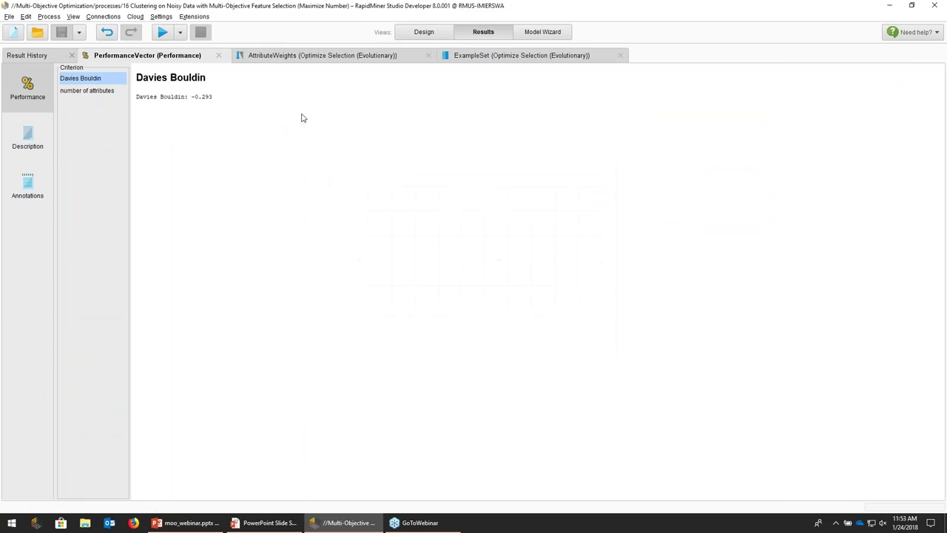
Examine the ExampleSet's selected attribute columns and switch to the PowerPoint slide show.
click(469, 58)
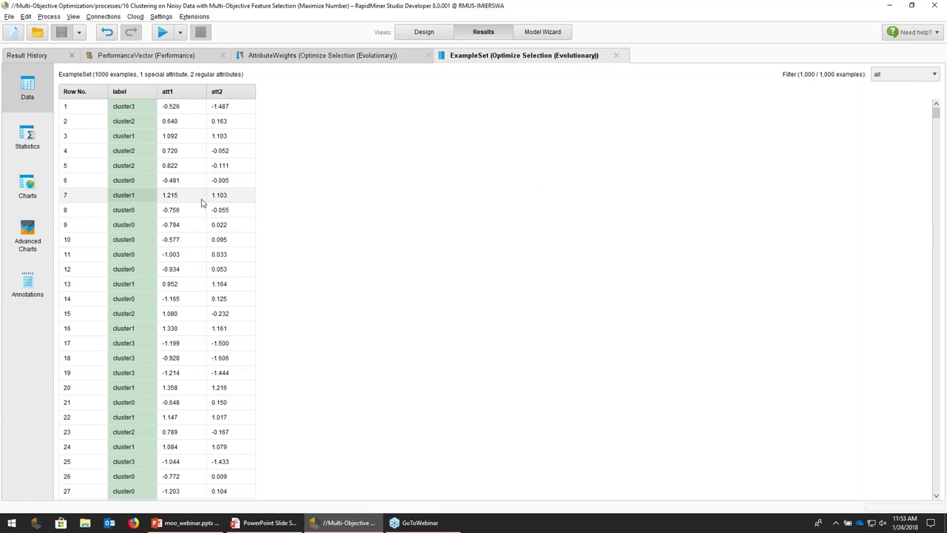
key(alt+Tab)
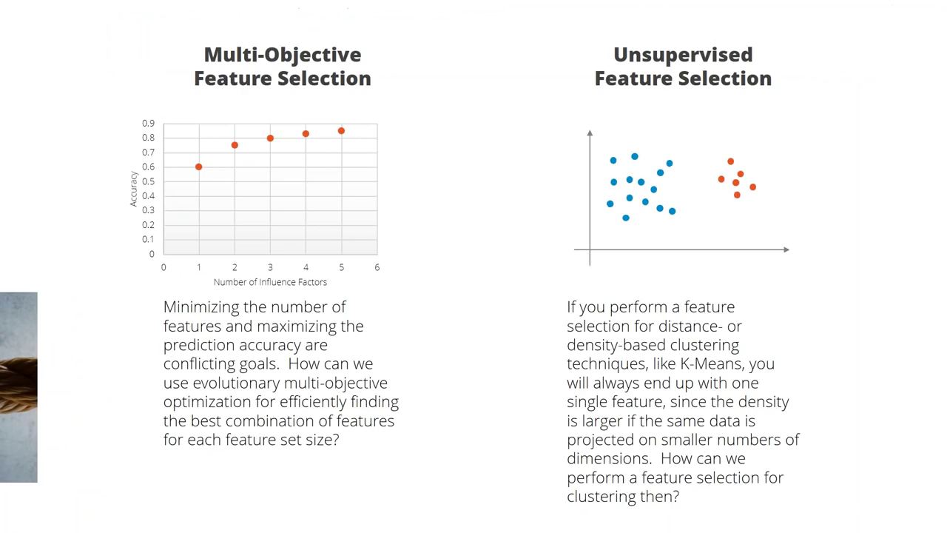